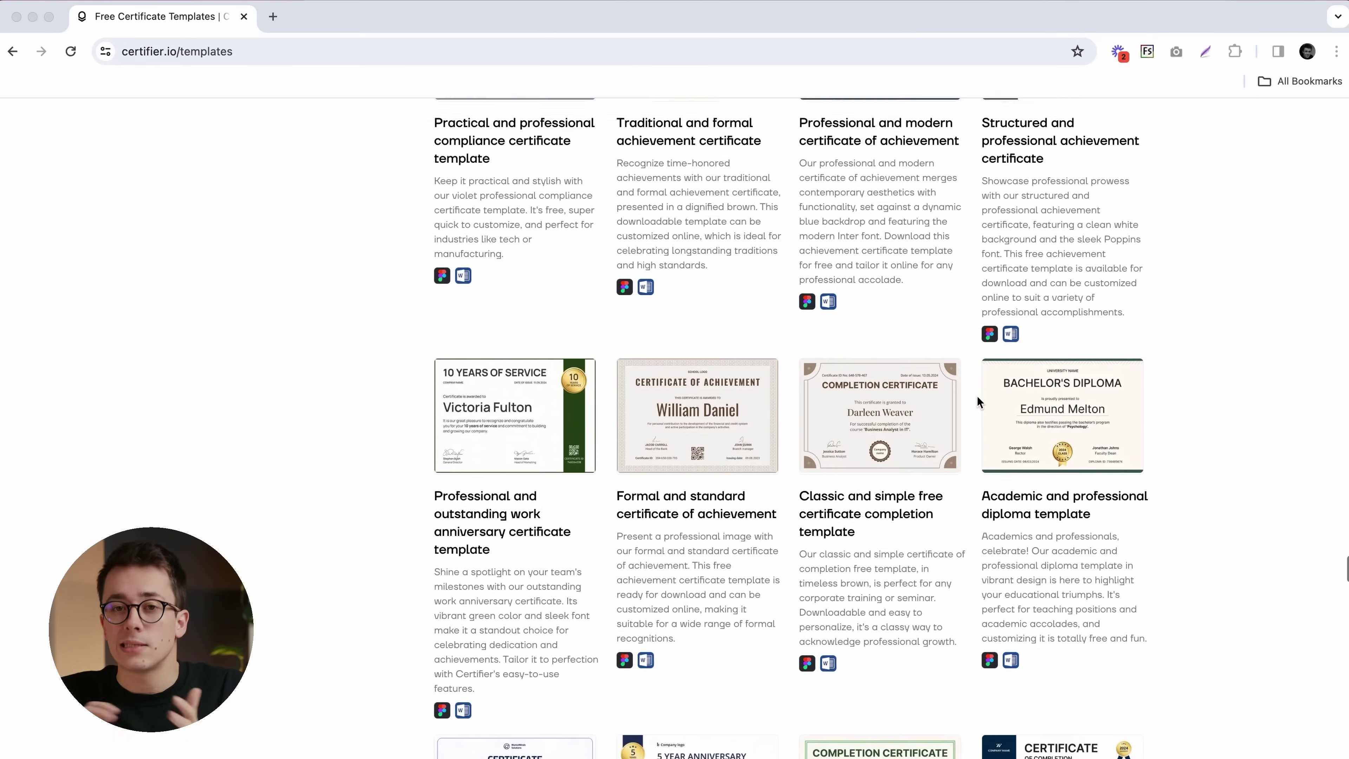
Find and open the Classy and formal participation certificate in the templates gallery.
{"action": "scroll", "coordinate": [977, 397], "scroll_direction": "down", "scroll_amount": 5}
{"action": "scroll", "coordinate": [977, 400], "scroll_direction": "down", "scroll_amount": 8}
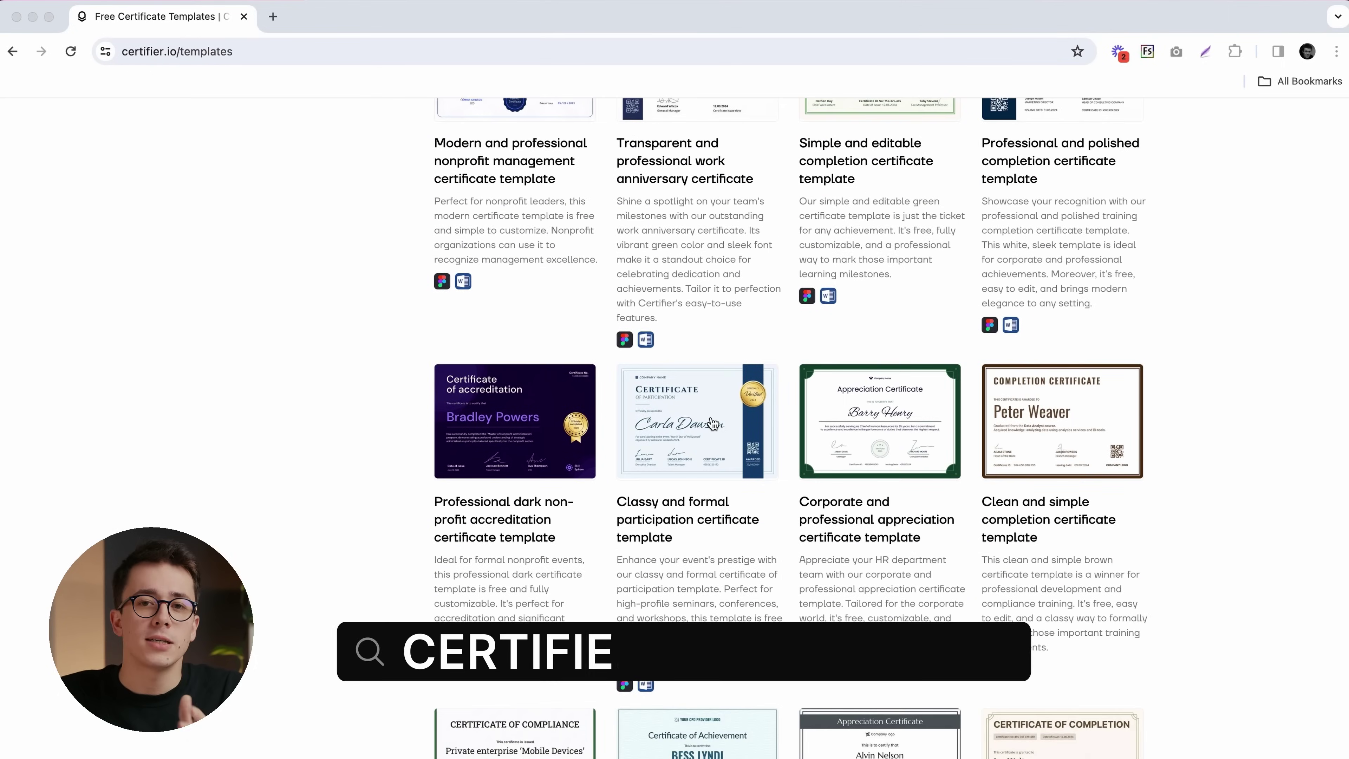
{"action": "left_click", "coordinate": [712, 424]}
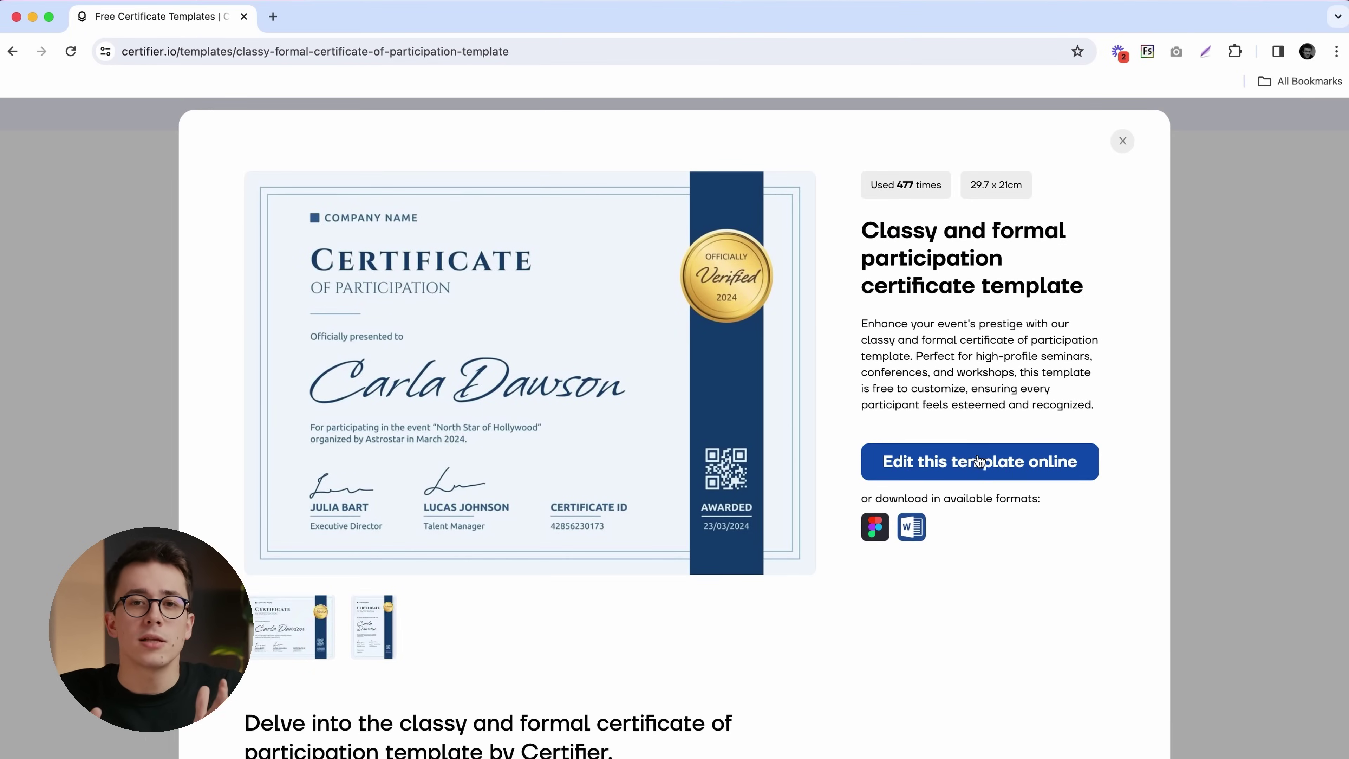
Edit this template online, signing in to Certifier with a Google account.
{"action": "left_click", "coordinate": [979, 462]}
{"action": "left_click", "coordinate": [426, 566]}
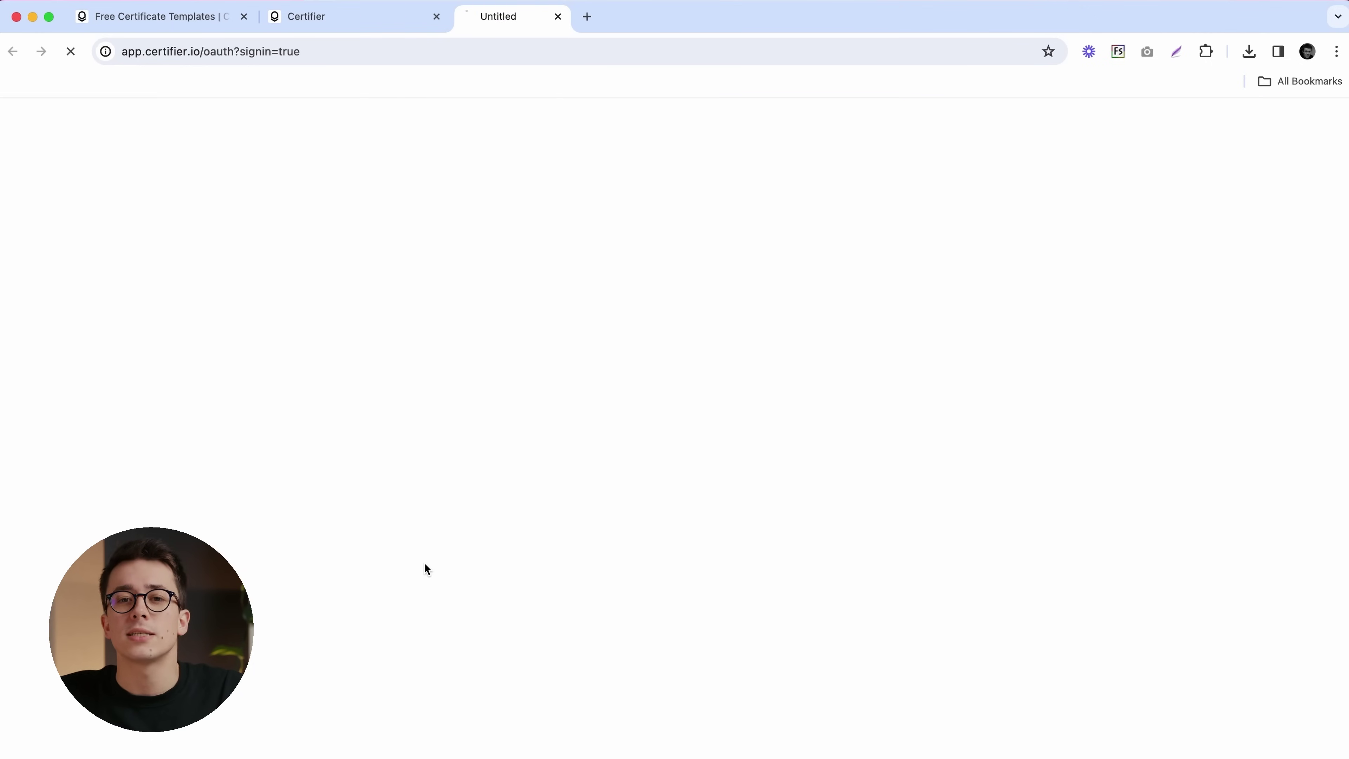
{"action": "scroll", "coordinate": [1235, 414], "scroll_direction": "down", "scroll_amount": 2}
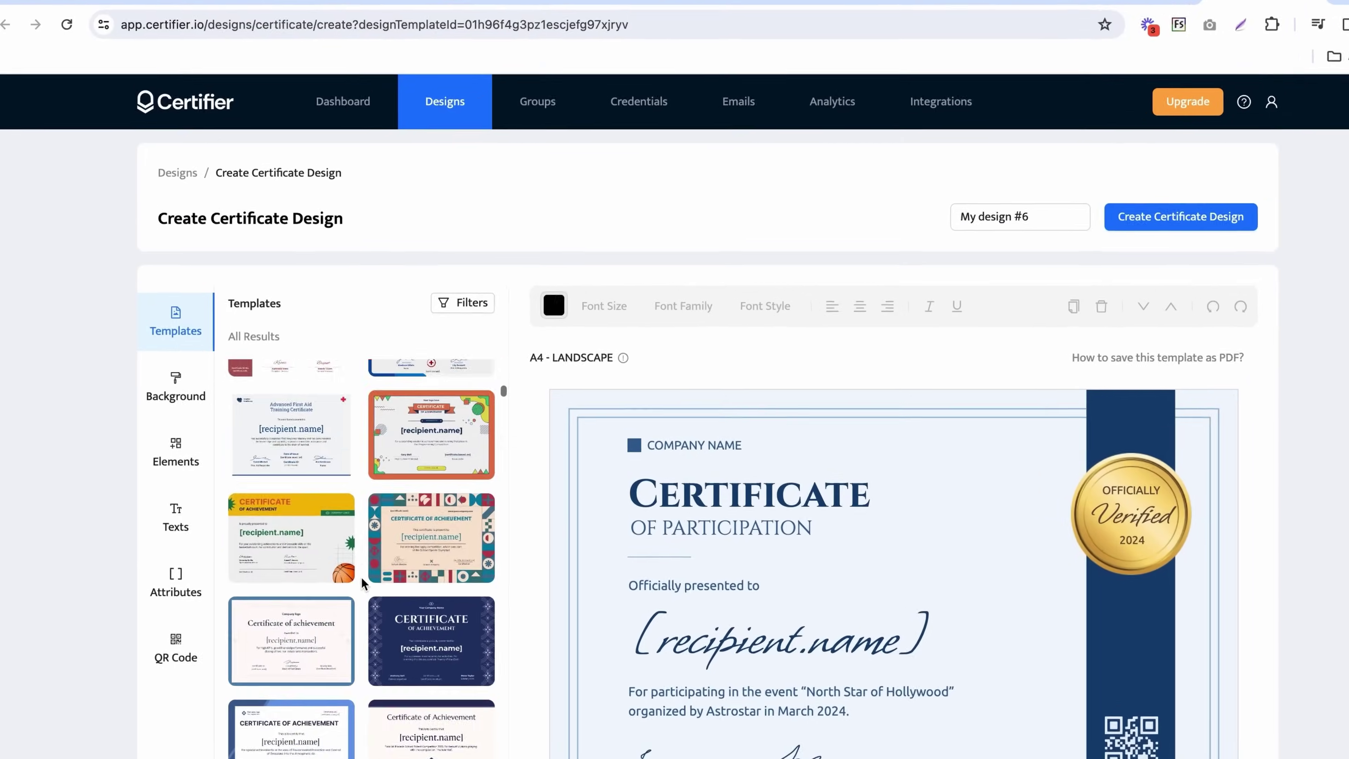
Upload the Astrostar logo, shrink it, and place it at the top of the certificate.
{"action": "scroll", "coordinate": [363, 583], "scroll_direction": "up", "scroll_amount": 10}
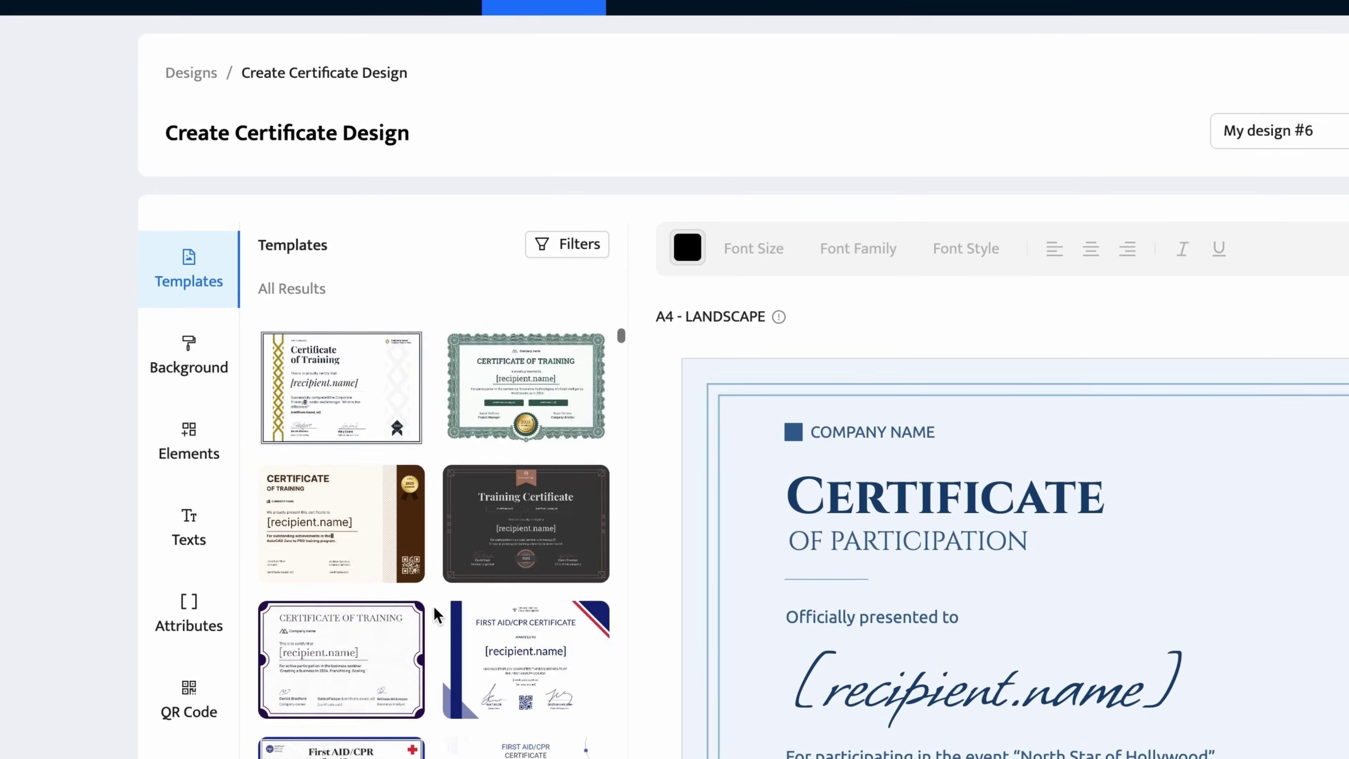
{"action": "left_click", "coordinate": [569, 246]}
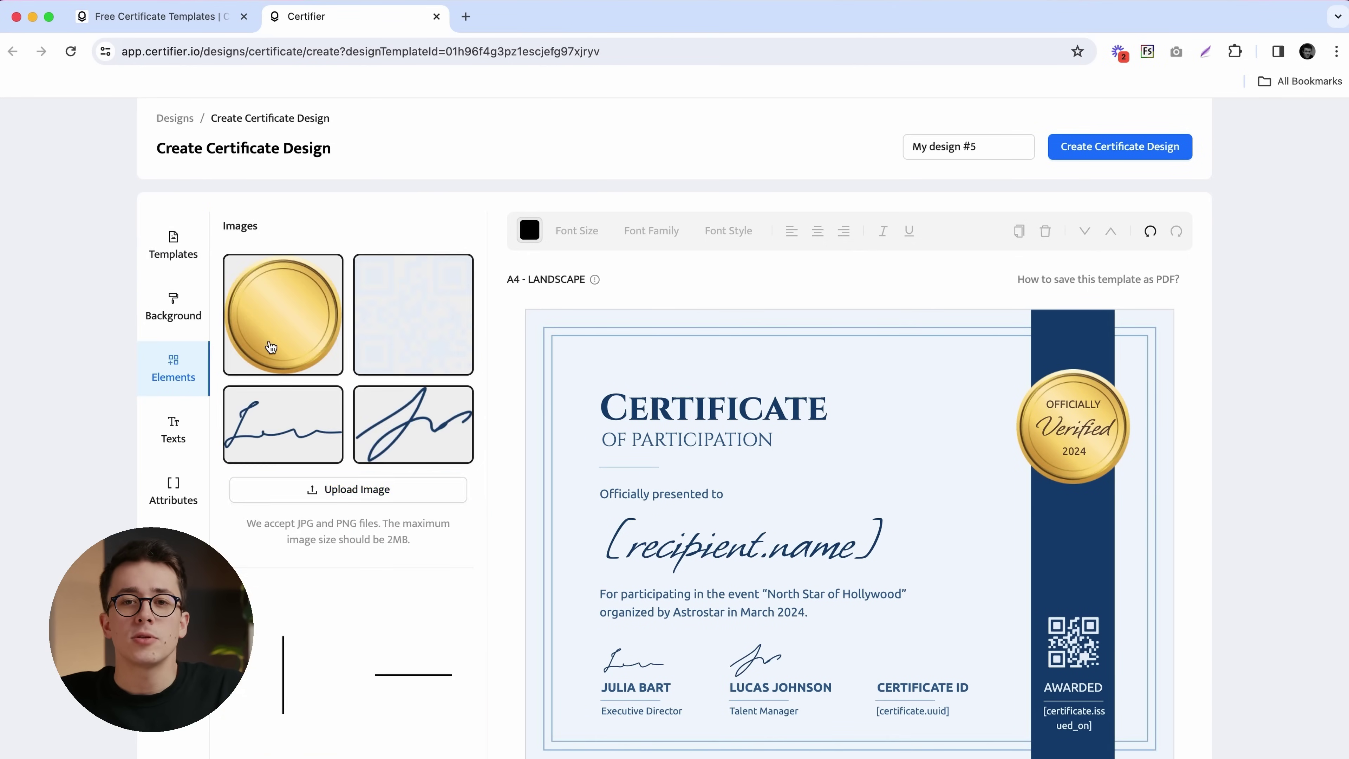
{"action": "left_click", "coordinate": [317, 498]}
{"action": "double_click", "coordinate": [258, 218]}
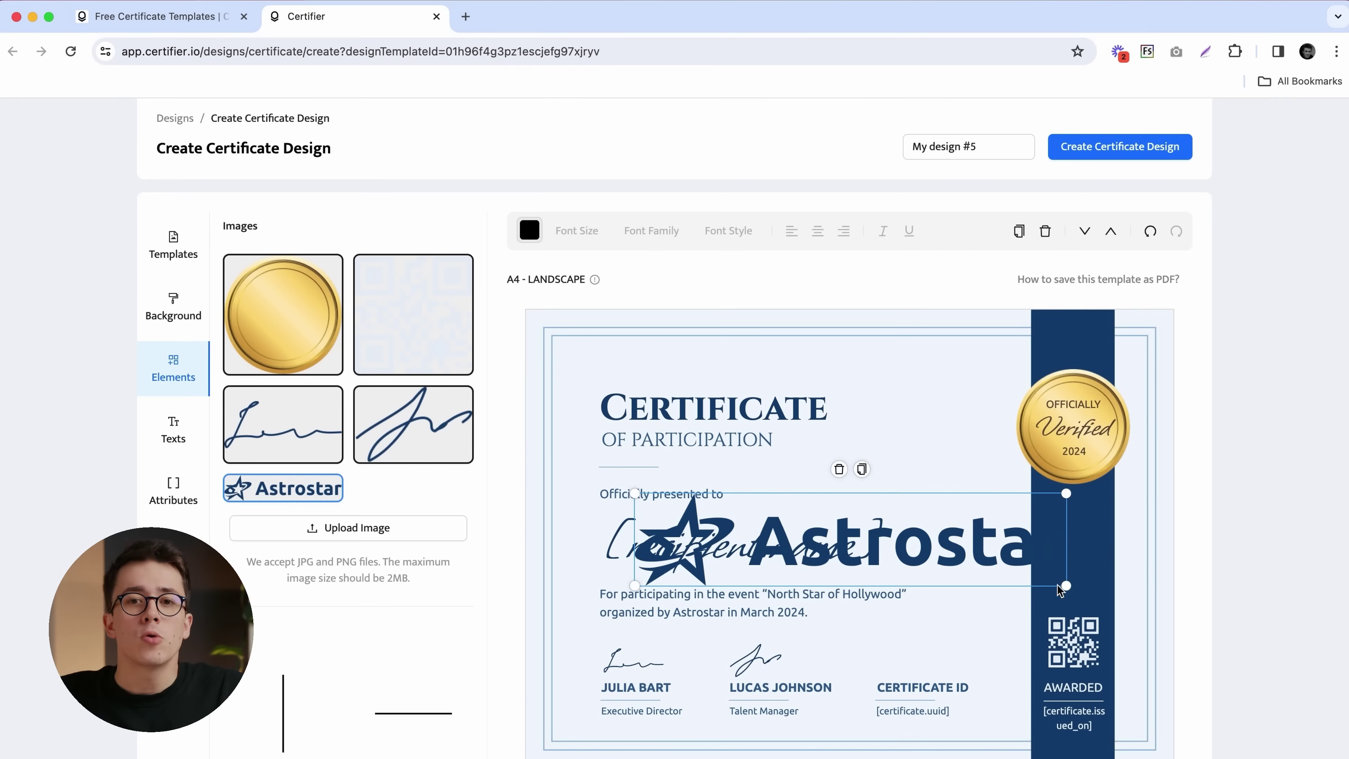
{"action": "left_click_drag", "start_coordinate": [1111, 590], "coordinate": [844, 508]}
{"action": "left_click_drag", "start_coordinate": [755, 508], "coordinate": [712, 378]}
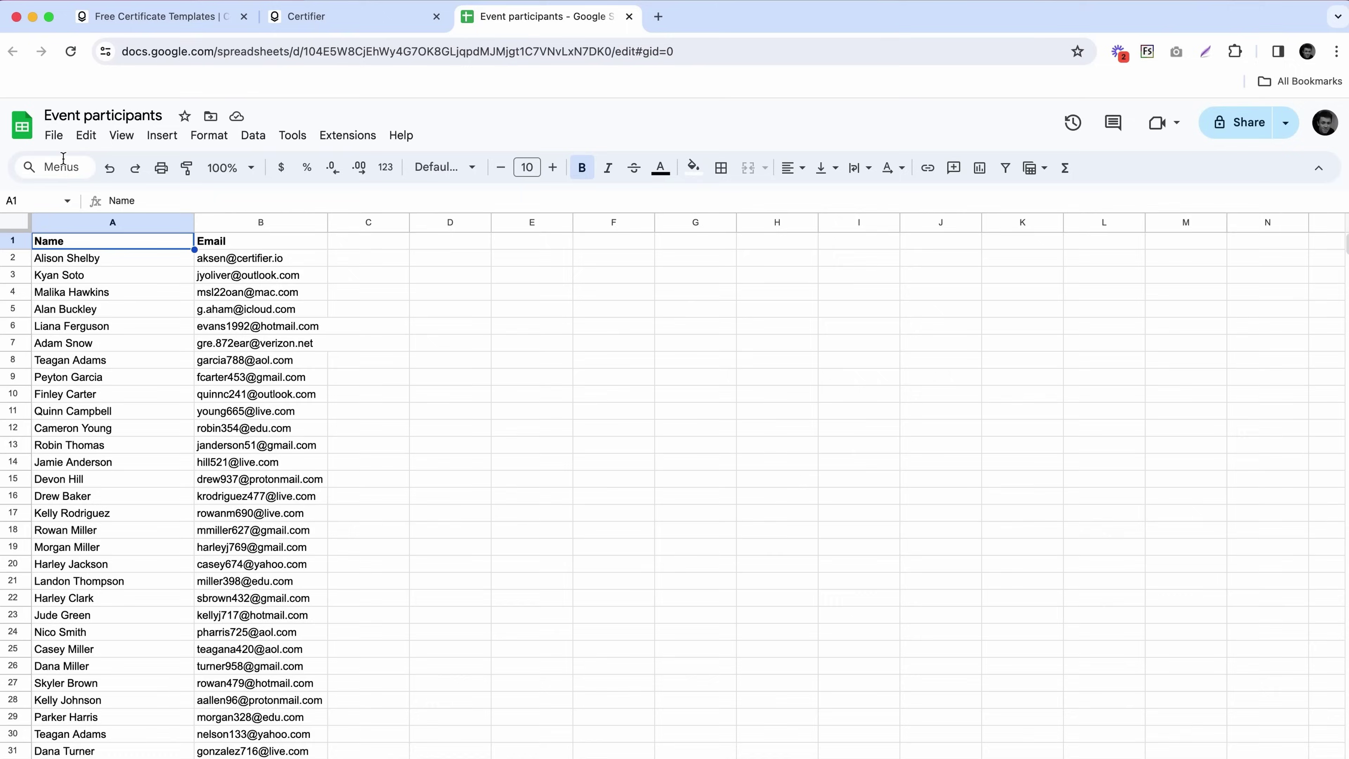
Download the Event participants sheet as .xlsx to Downloads and return to Certifier.
{"action": "left_click", "coordinate": [51, 132]}
{"action": "mouse_move", "coordinate": [391, 320]}
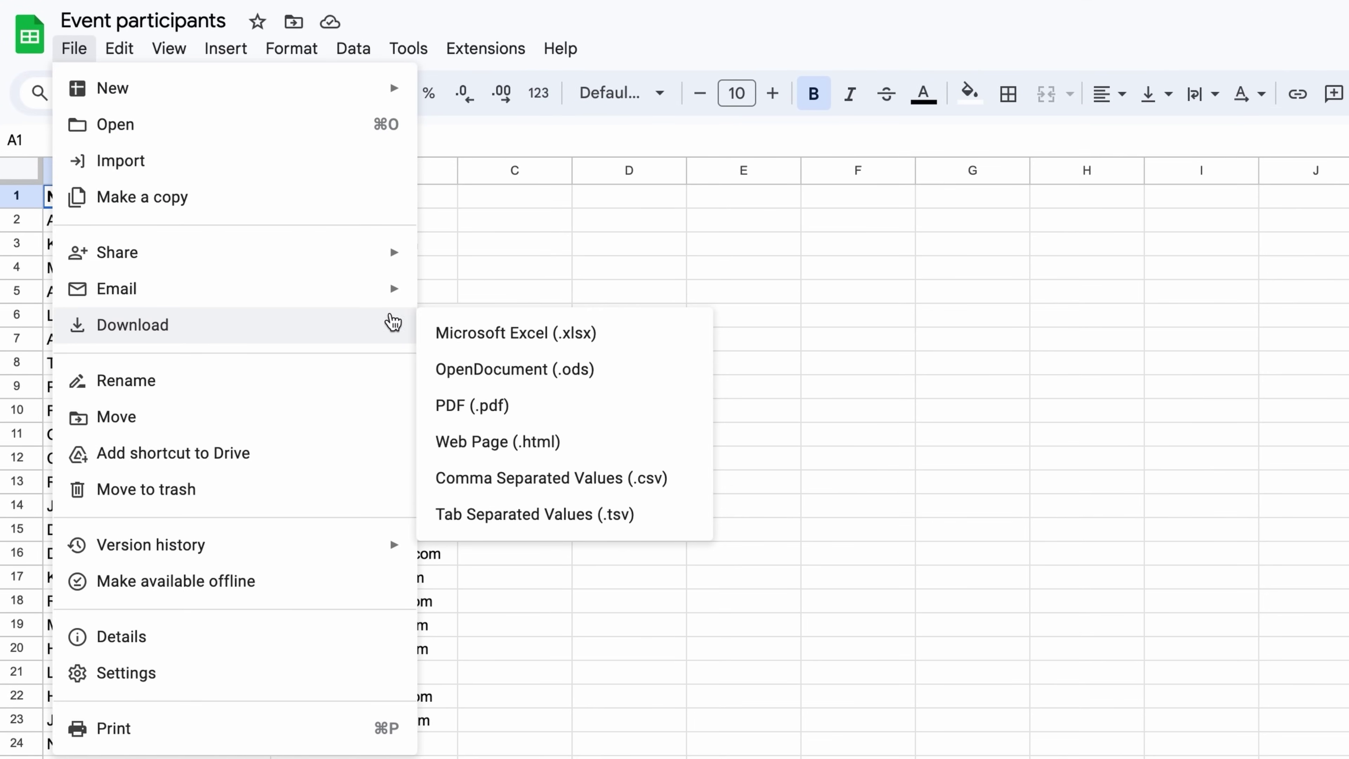
{"action": "left_click", "coordinate": [509, 335]}
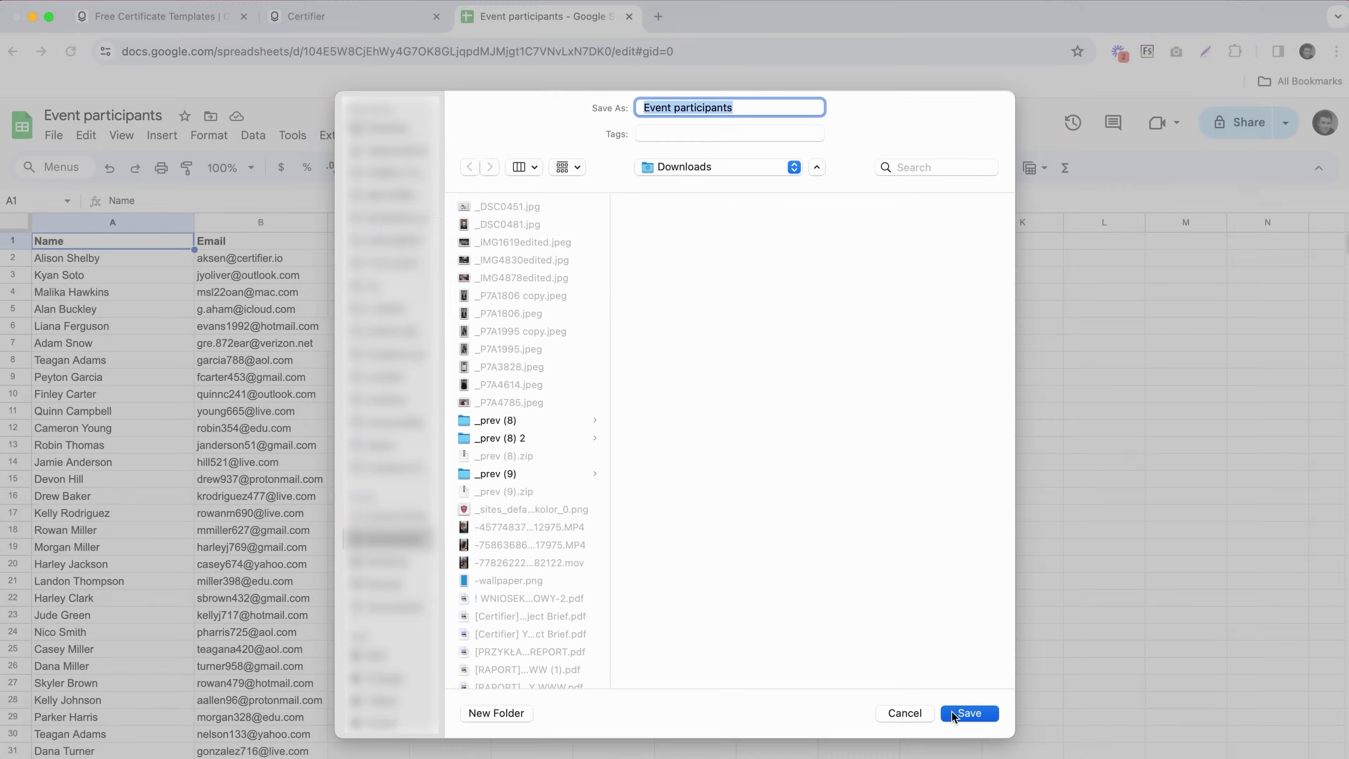
{"action": "left_click", "coordinate": [953, 711]}
{"action": "key", "text": "ctrl+shift+Tab"}
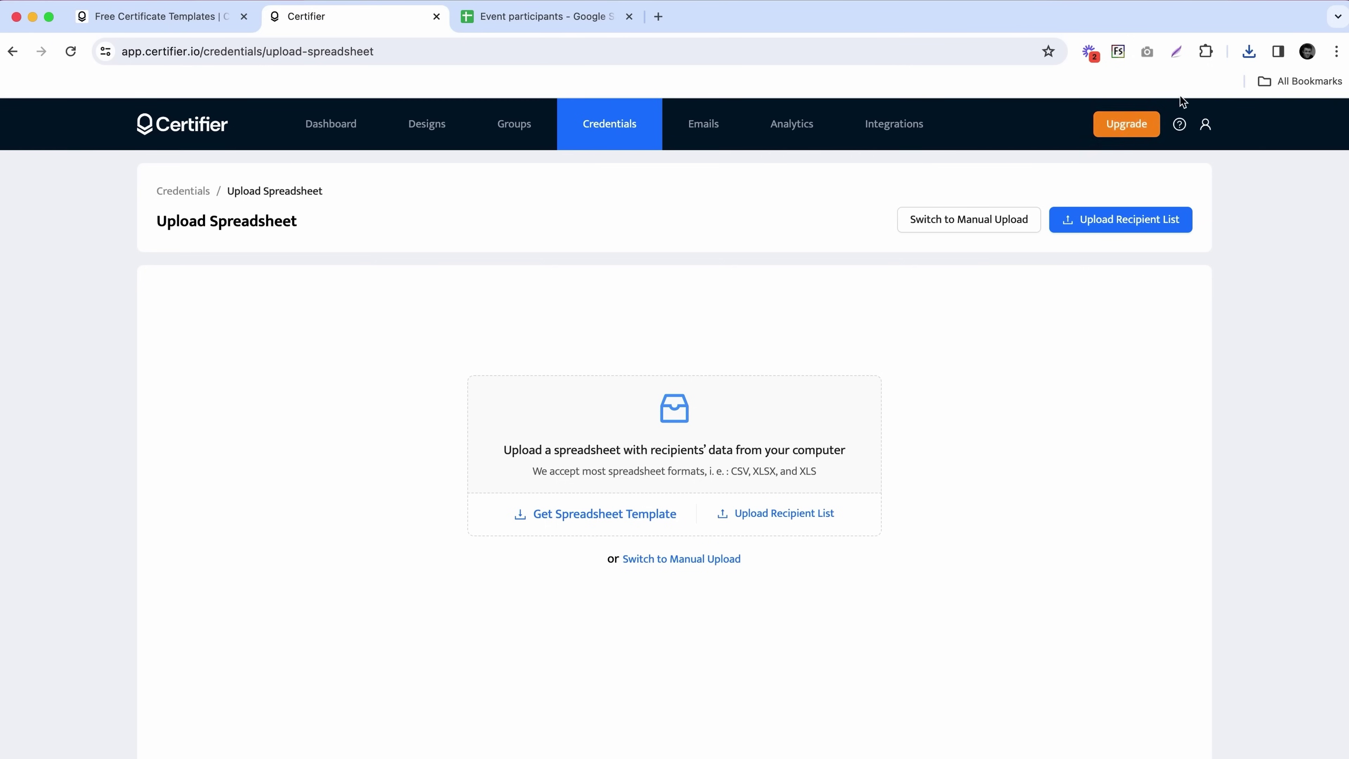
Upload the participants Excel file, mapping the columns to [recipient.name] and [recipient.email].
{"action": "left_click_drag", "start_coordinate": [754, 423], "coordinate": [754, 423]}
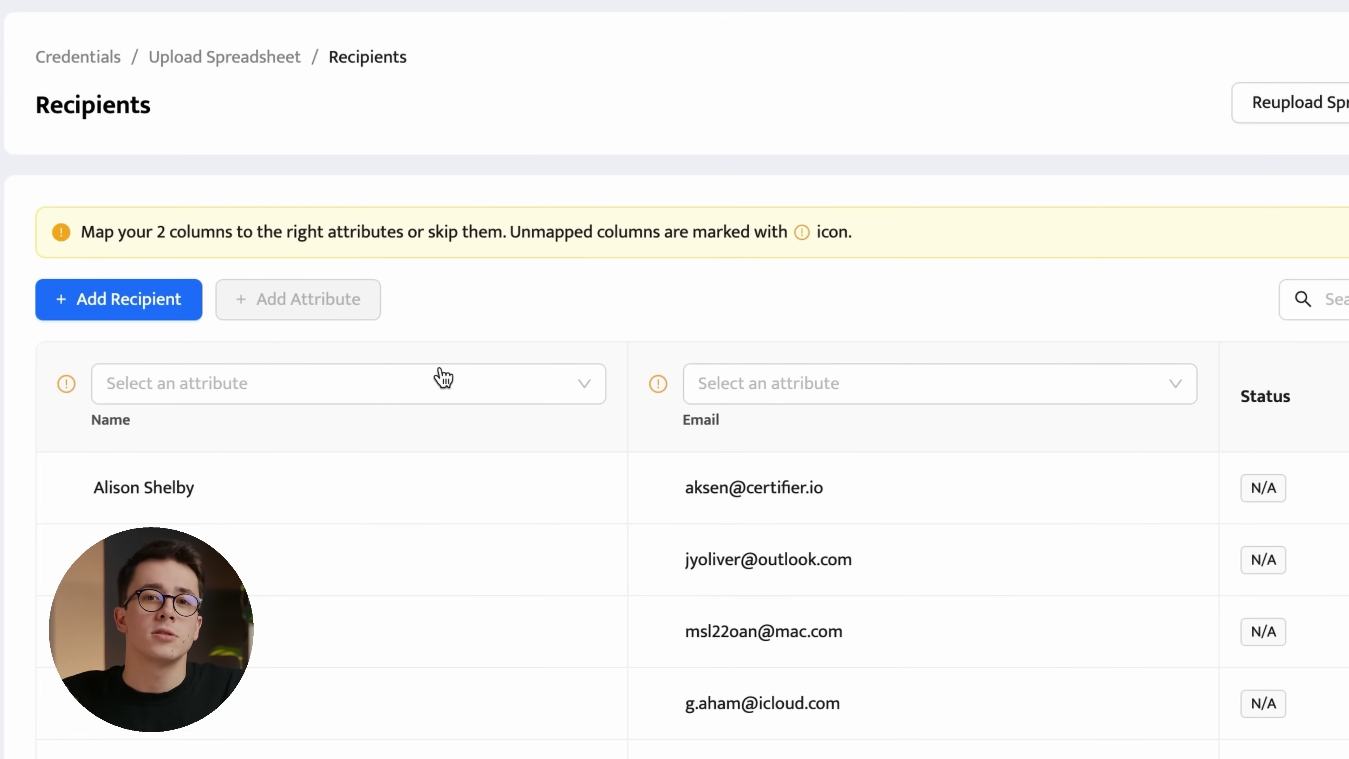
{"action": "left_click", "coordinate": [429, 446]}
{"action": "left_click", "coordinate": [811, 389]}
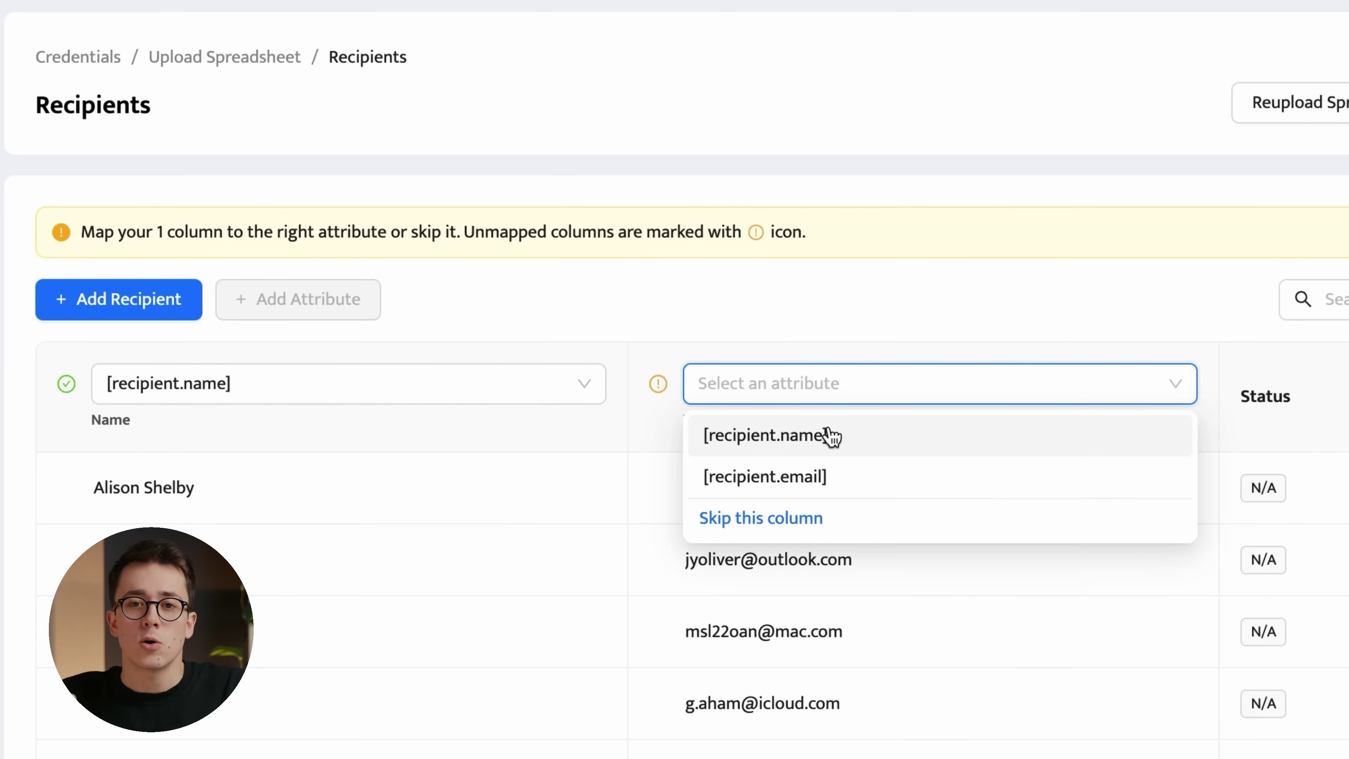
{"action": "left_click", "coordinate": [845, 480]}
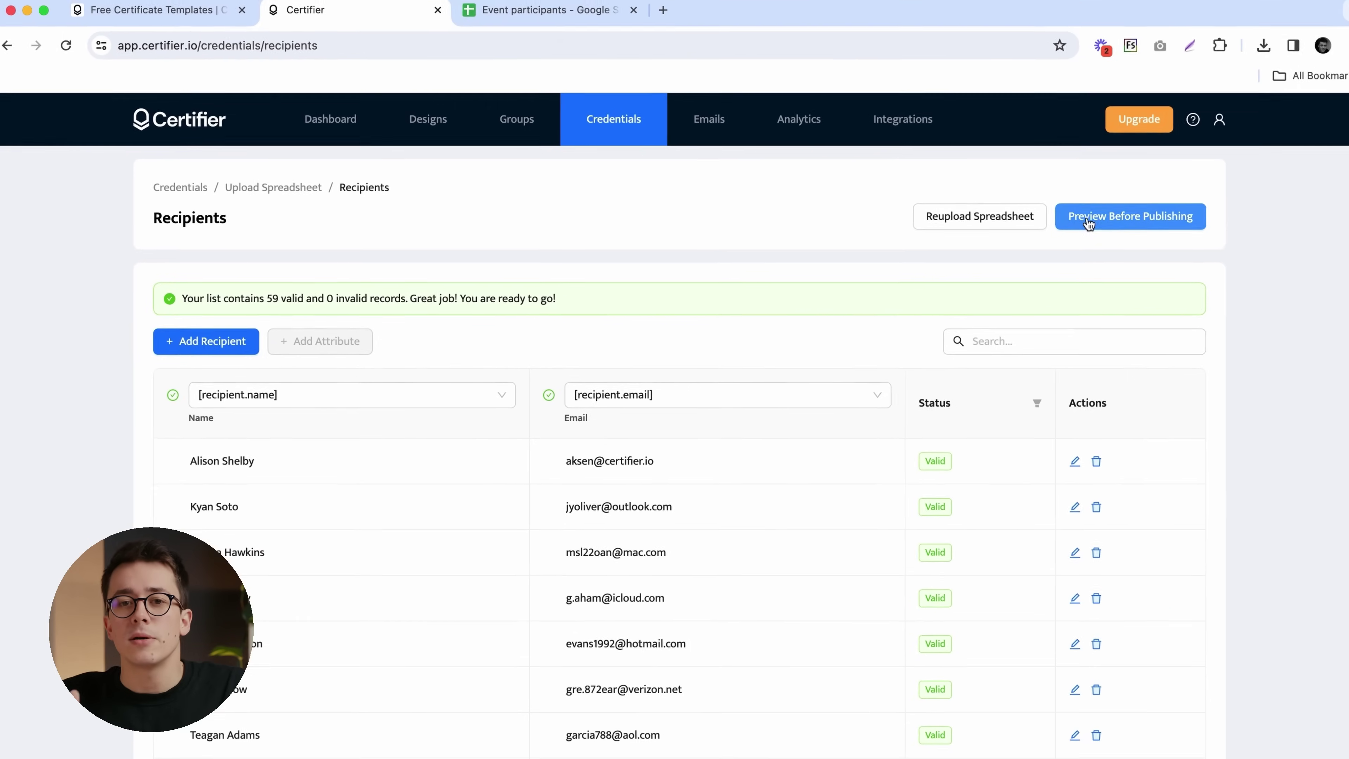
Preview the Astrostar certificate for several different recipients.
{"action": "left_click", "coordinate": [1076, 219]}
{"action": "scroll", "coordinate": [1226, 343], "scroll_direction": "down", "scroll_amount": 1}
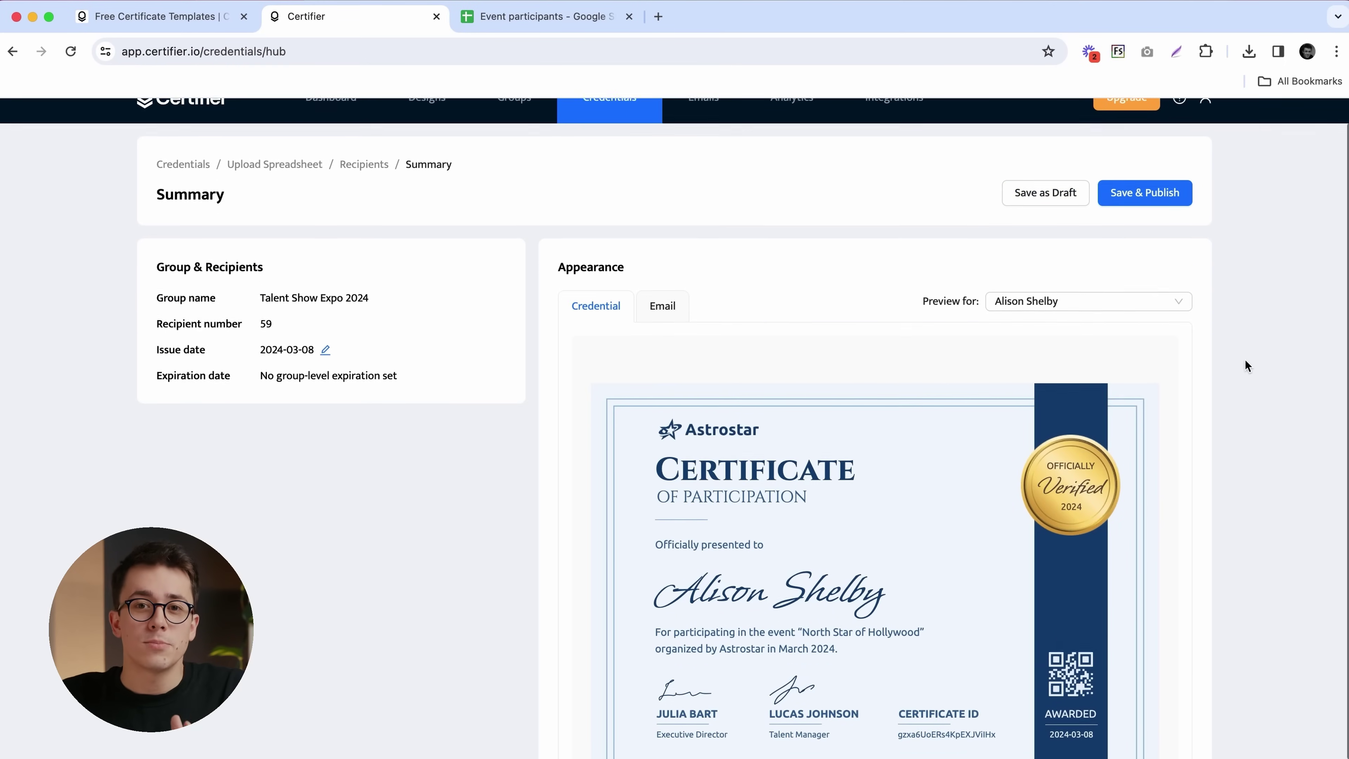
{"action": "left_click", "coordinate": [1163, 295]}
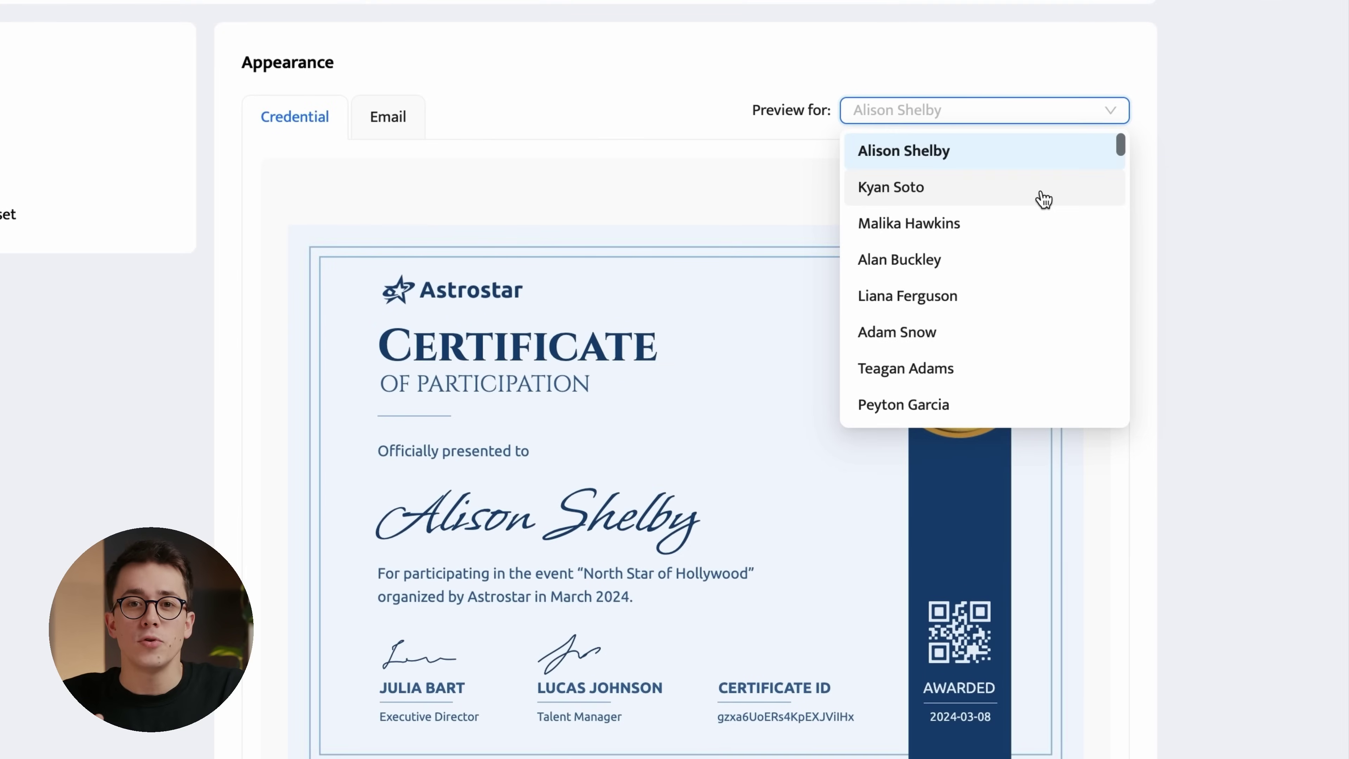
{"action": "left_click", "coordinate": [1126, 352]}
{"action": "left_click", "coordinate": [1029, 117]}
{"action": "left_click", "coordinate": [1025, 262]}
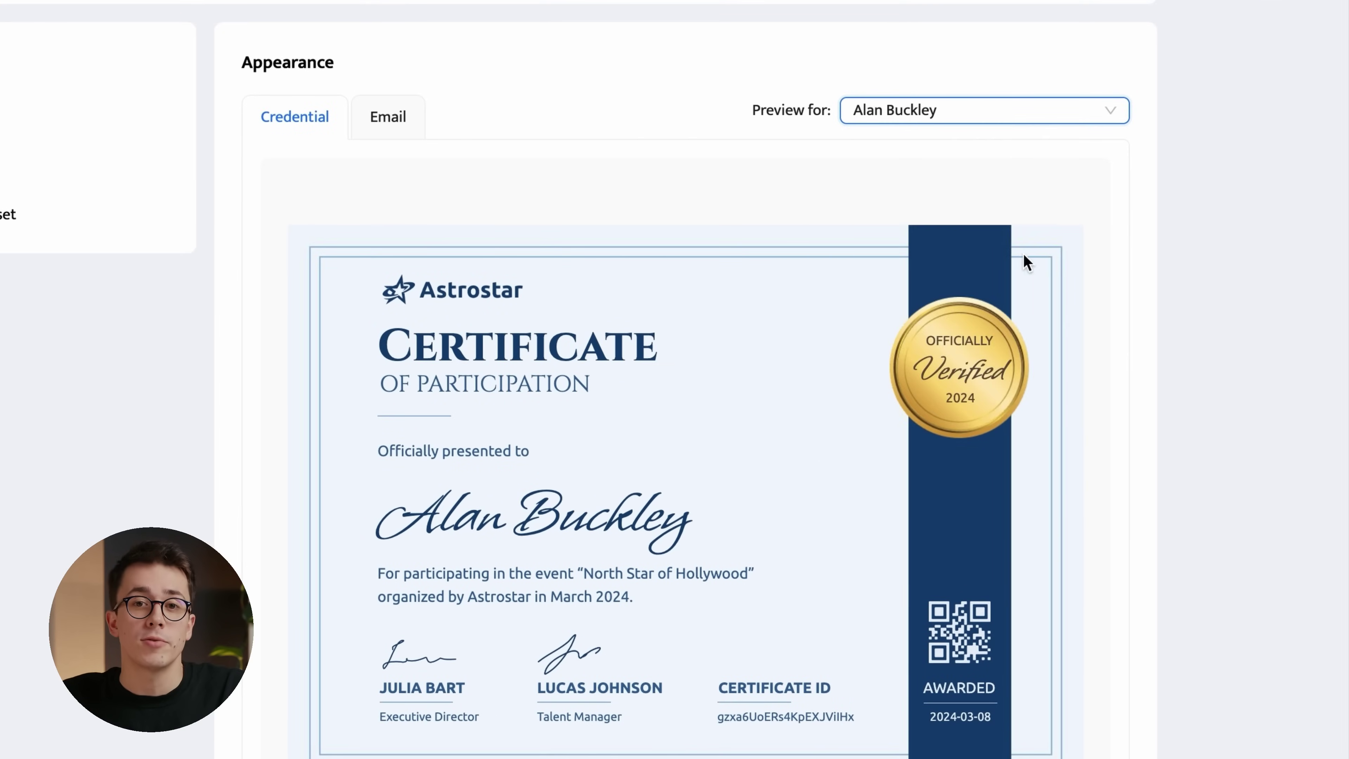
{"action": "left_click", "coordinate": [1008, 123]}
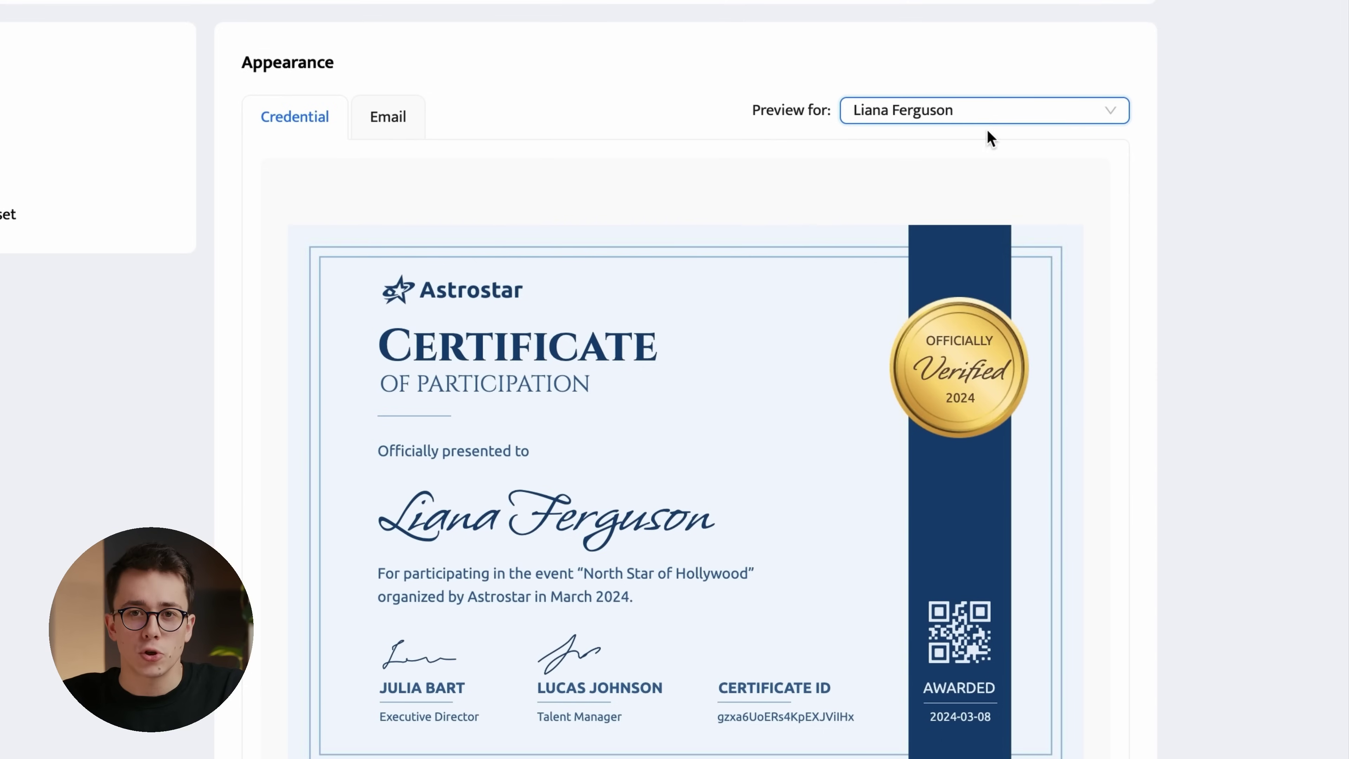
{"action": "left_click", "coordinate": [986, 114]}
{"action": "left_click", "coordinate": [983, 345]}
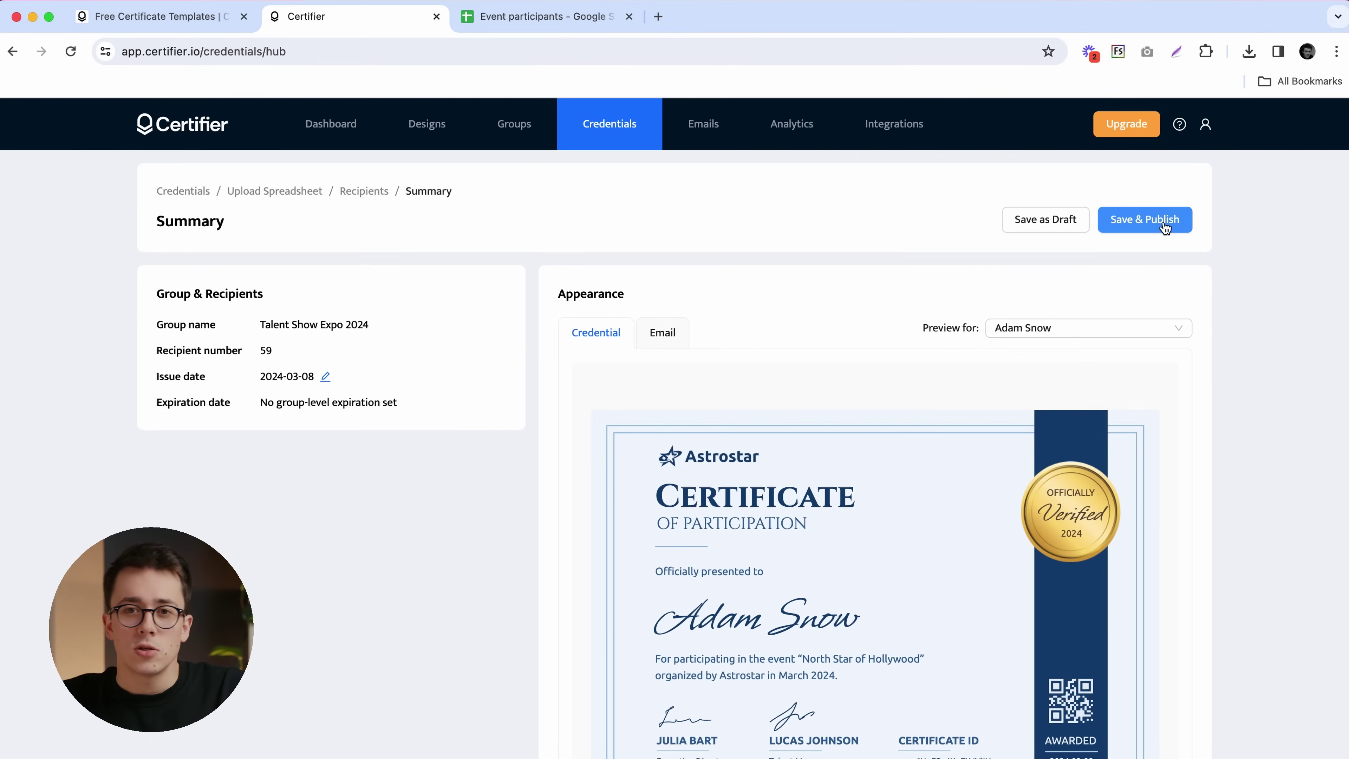
Save and publish all 59 credentials.
{"action": "left_click", "coordinate": [1165, 227]}
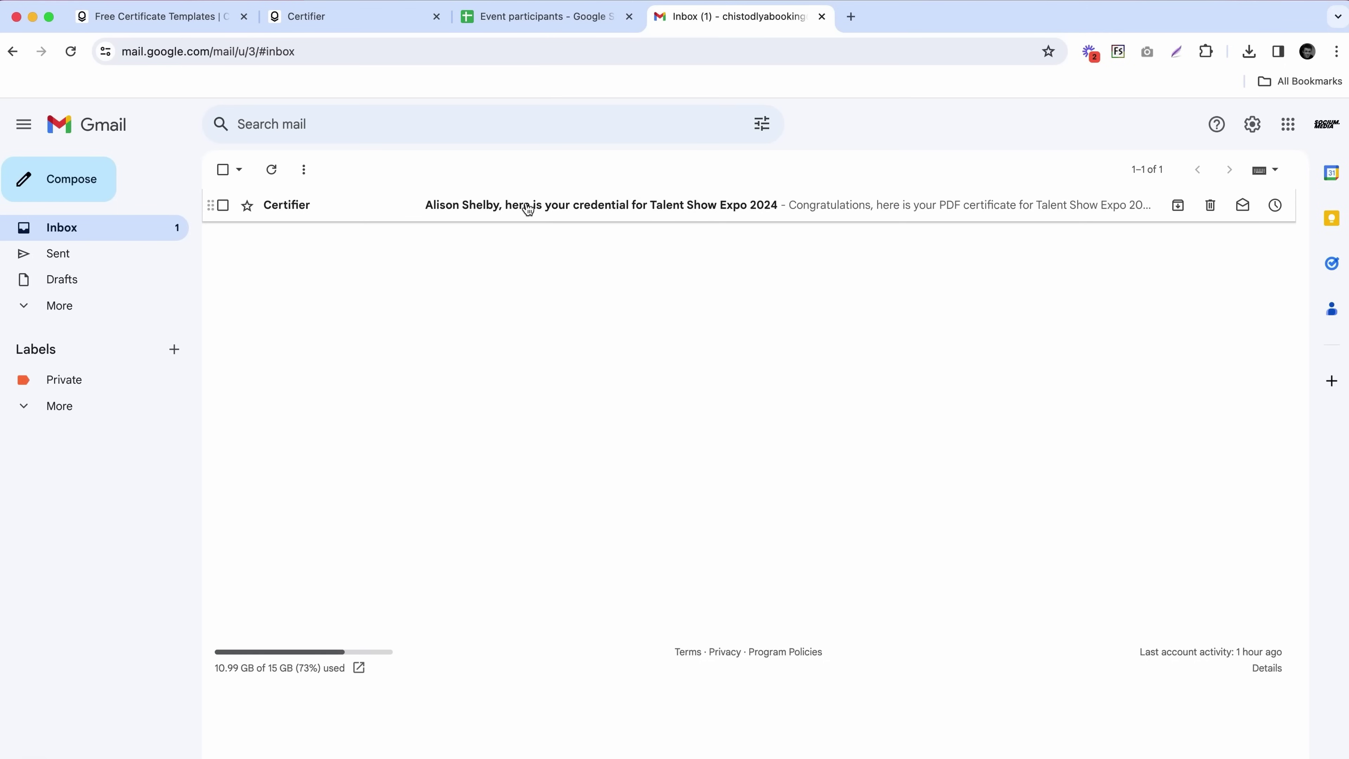
Open Certifier's Talent Show Expo 2024 email, view the online certificate, and download its PDF.
{"action": "left_click", "coordinate": [528, 205]}
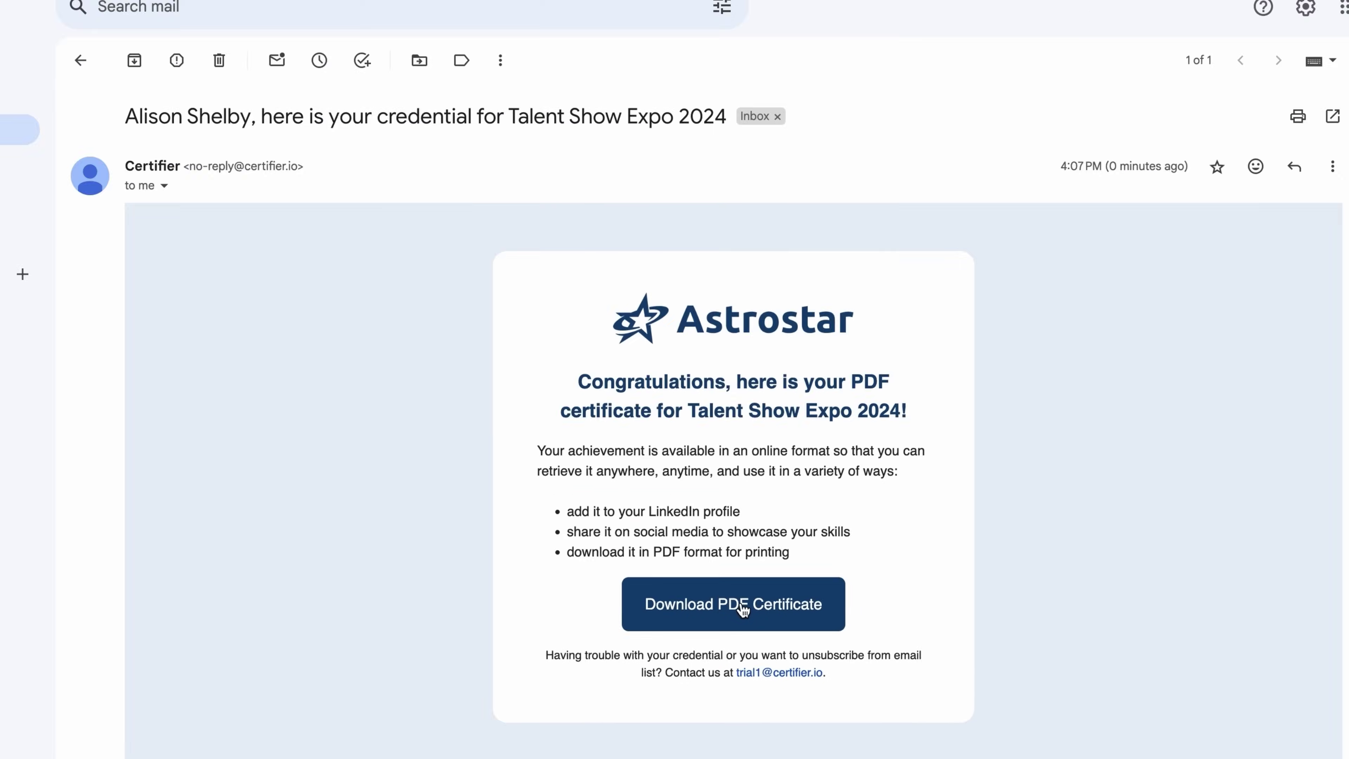
{"action": "left_click", "coordinate": [705, 577]}
{"action": "scroll", "coordinate": [389, 460], "scroll_direction": "down", "scroll_amount": 1}
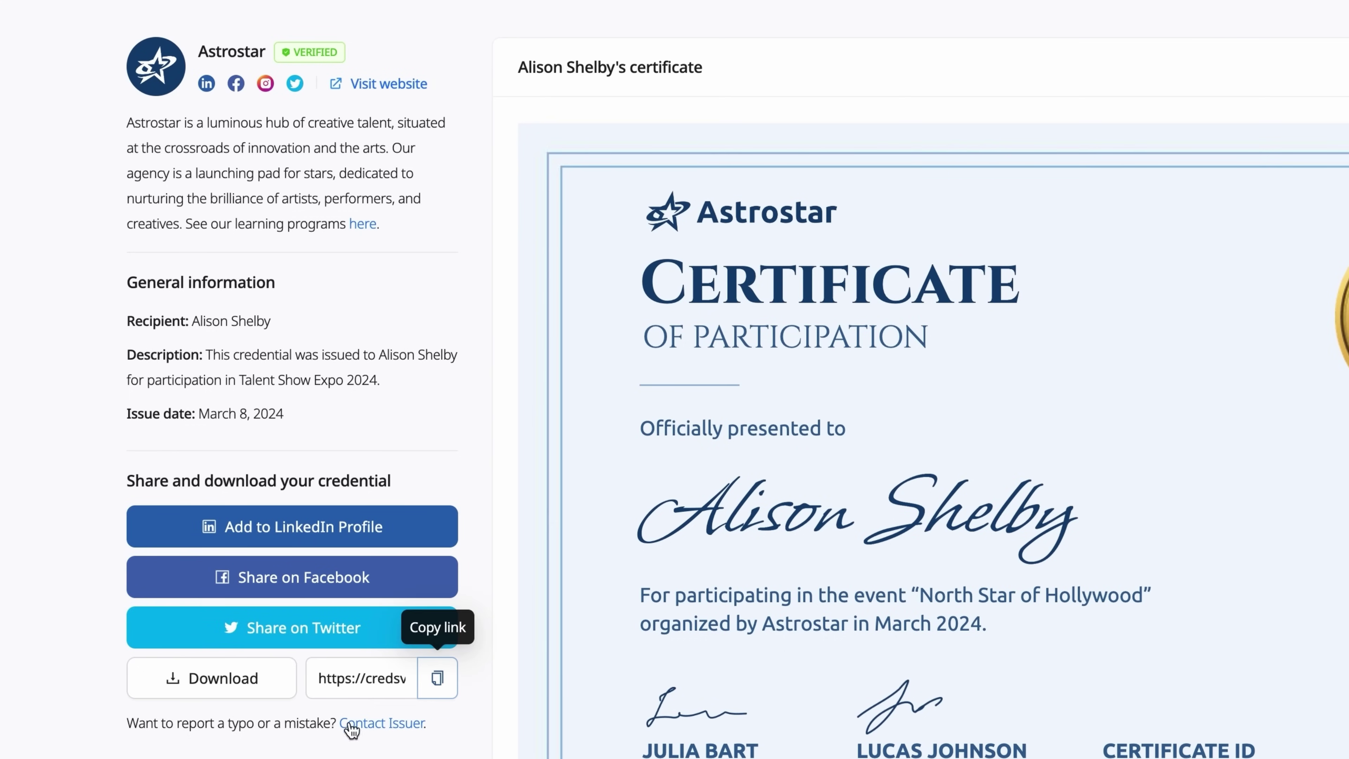
{"action": "left_click", "coordinate": [255, 681]}
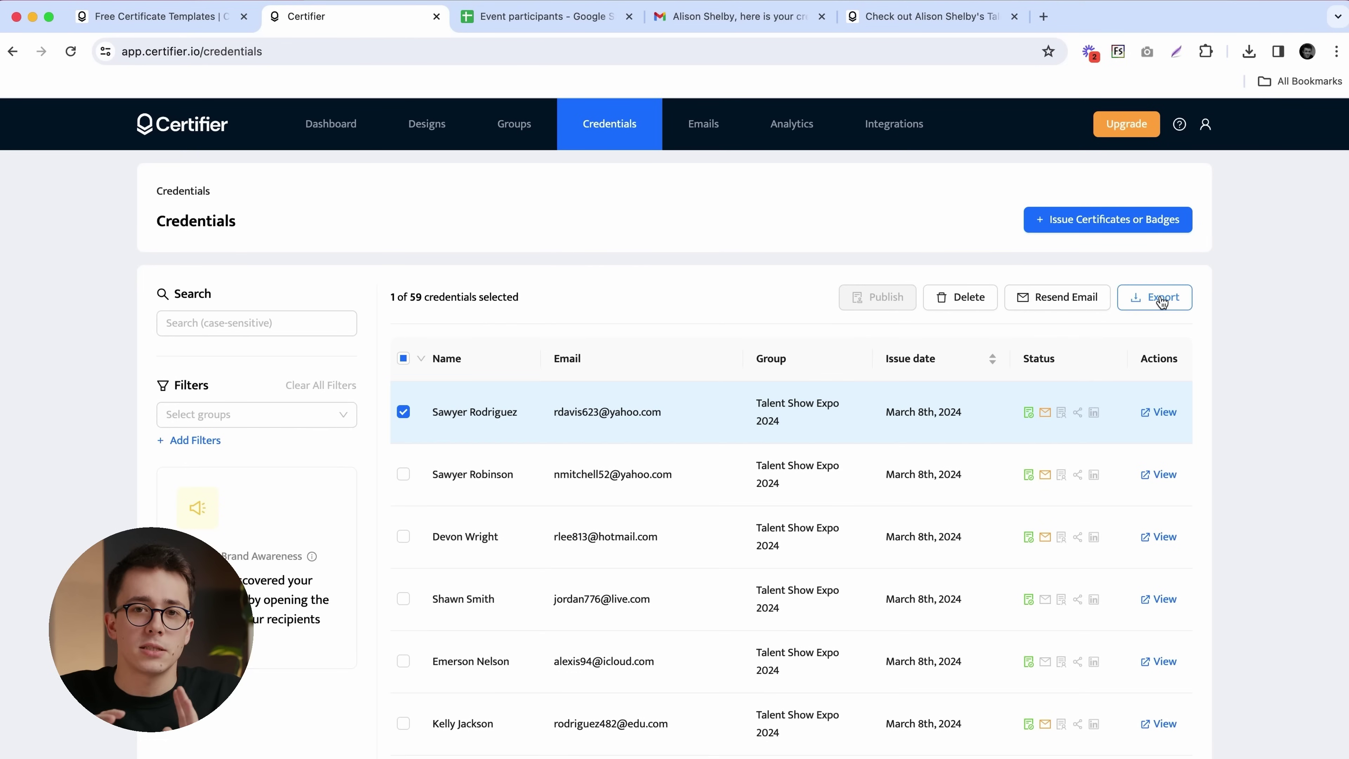
Export one selected credential as PDF and preview the downloaded certificate.
{"action": "left_click", "coordinate": [1183, 330]}
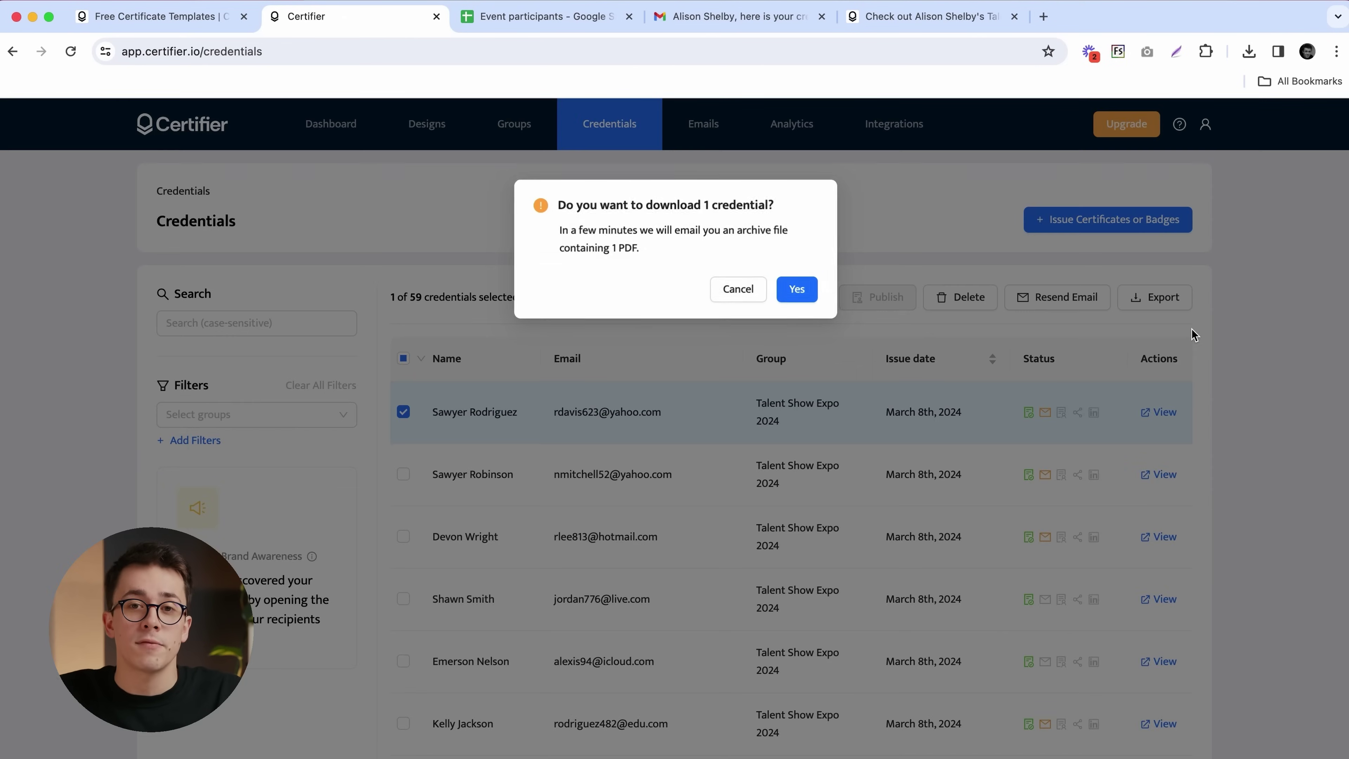
{"action": "left_click", "coordinate": [792, 290]}
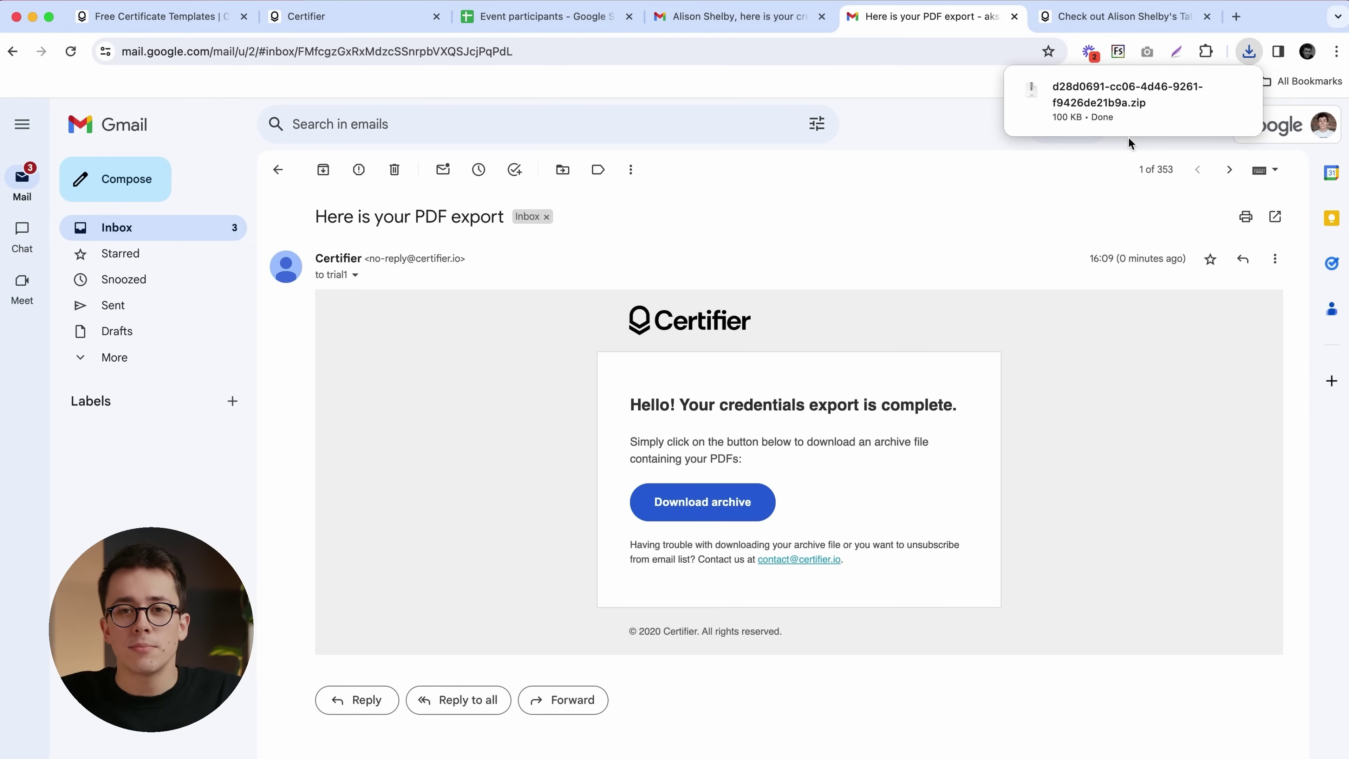
{"action": "left_click", "coordinate": [1183, 112]}
{"action": "key", "text": "space"}
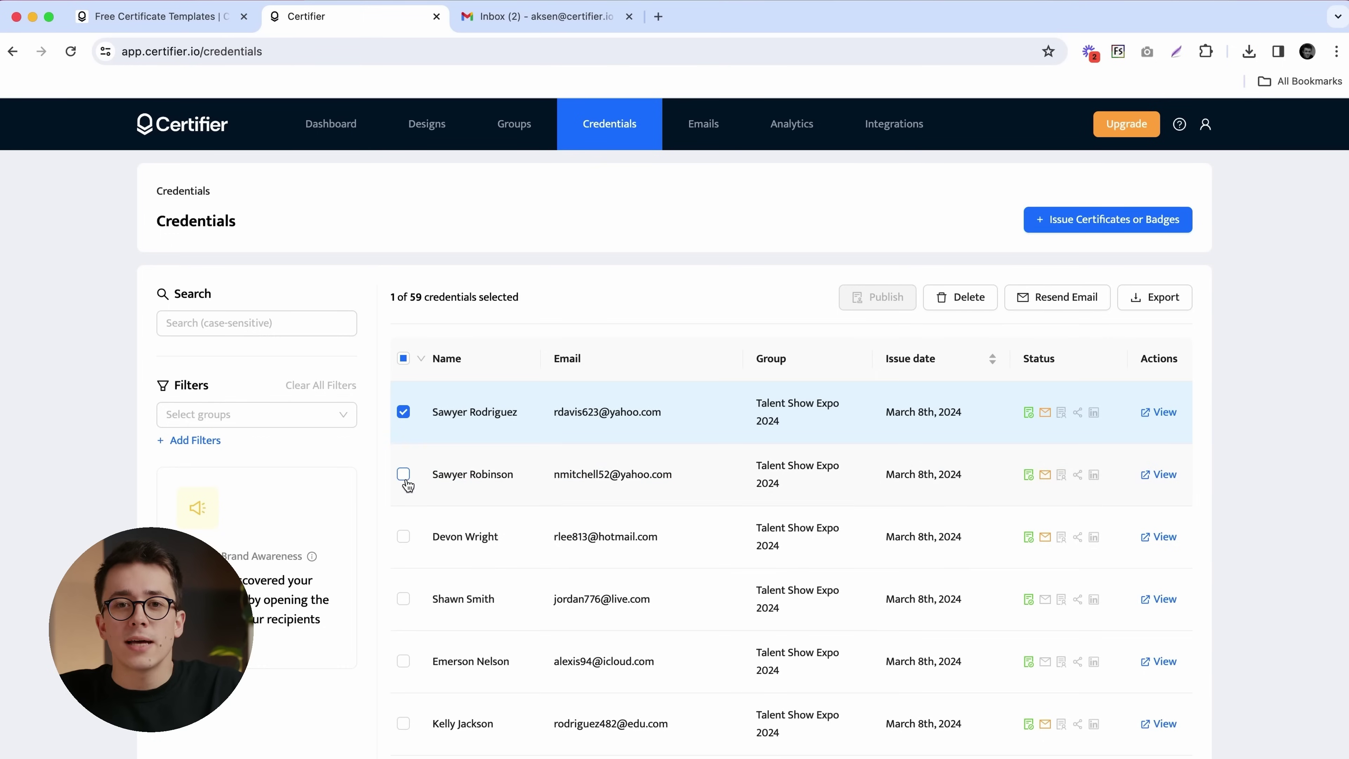
Select five credentials and bulk-export them as PDFs.
{"action": "left_click", "coordinate": [403, 474]}
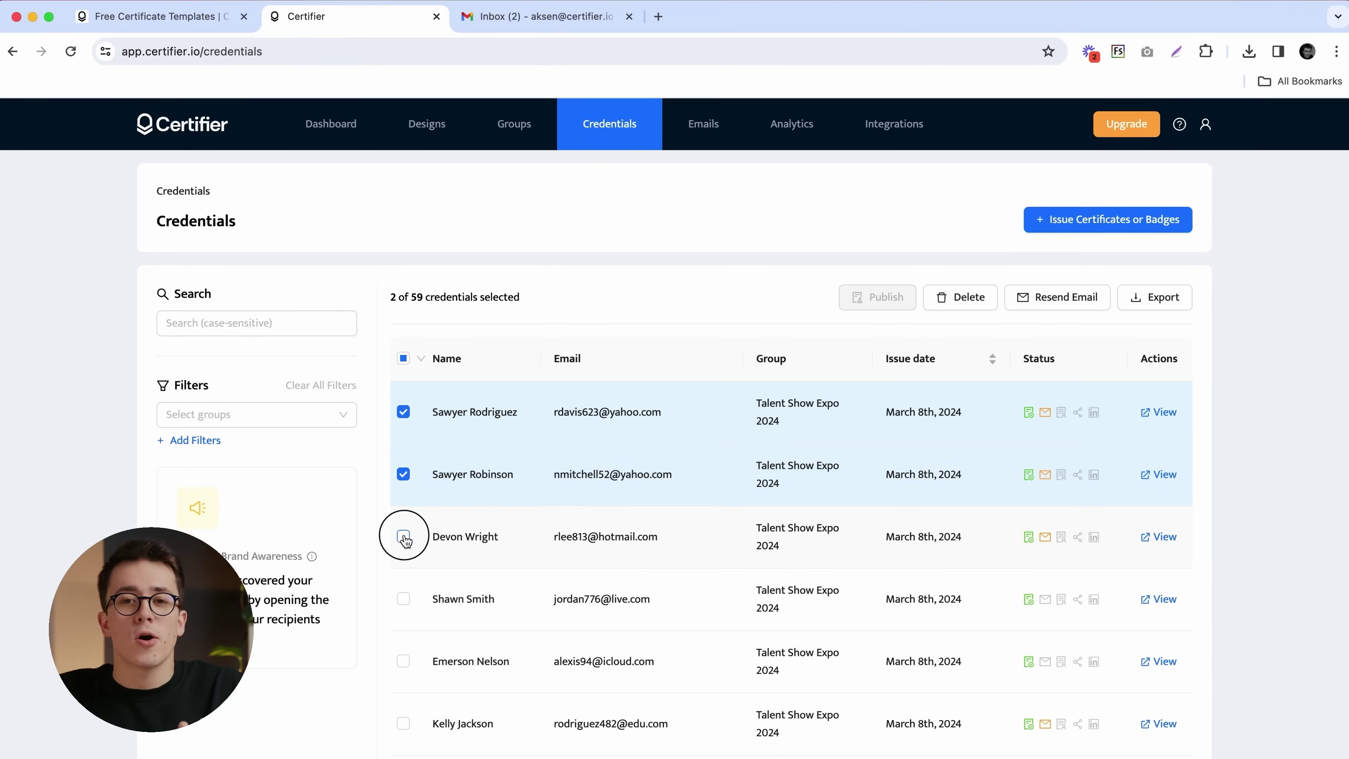
{"action": "left_click", "coordinate": [404, 536]}
{"action": "left_click", "coordinate": [404, 599]}
{"action": "left_click", "coordinate": [404, 661]}
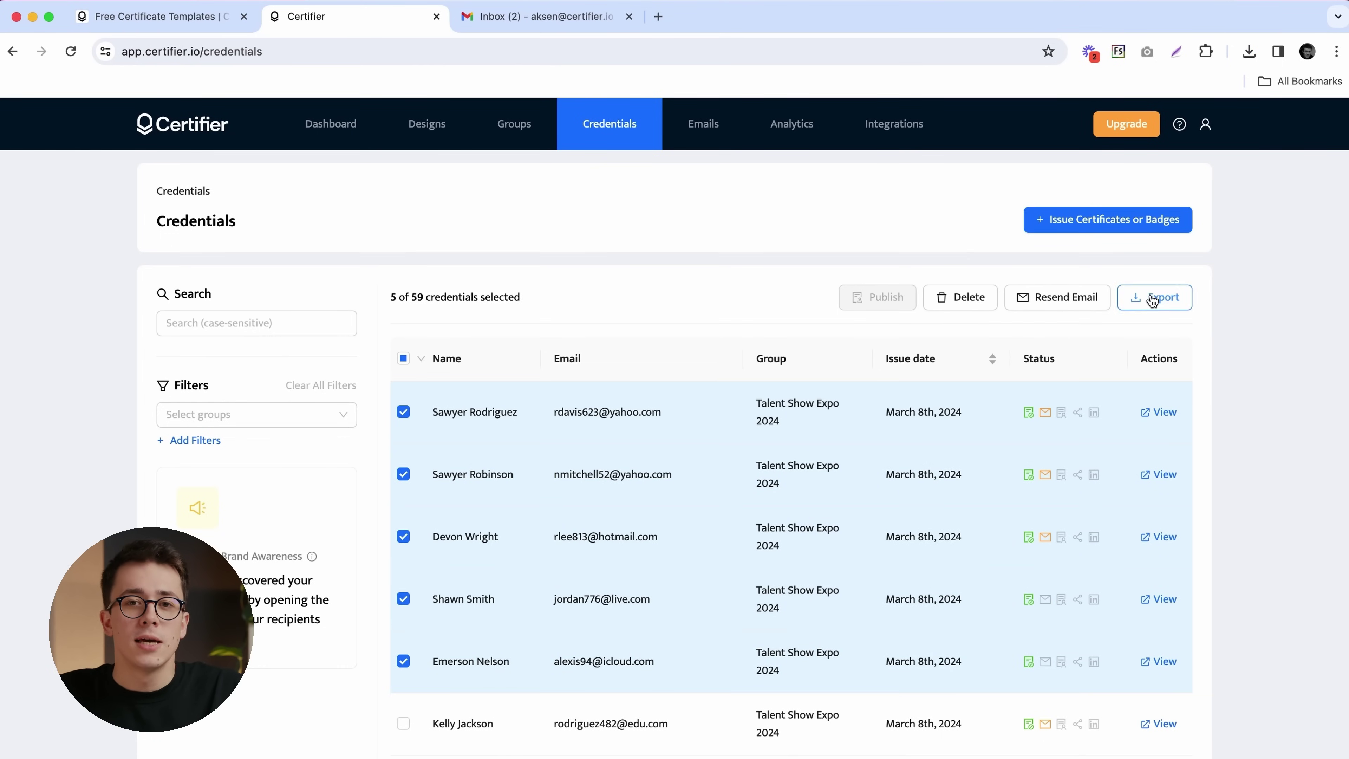
{"action": "left_click", "coordinate": [1172, 328]}
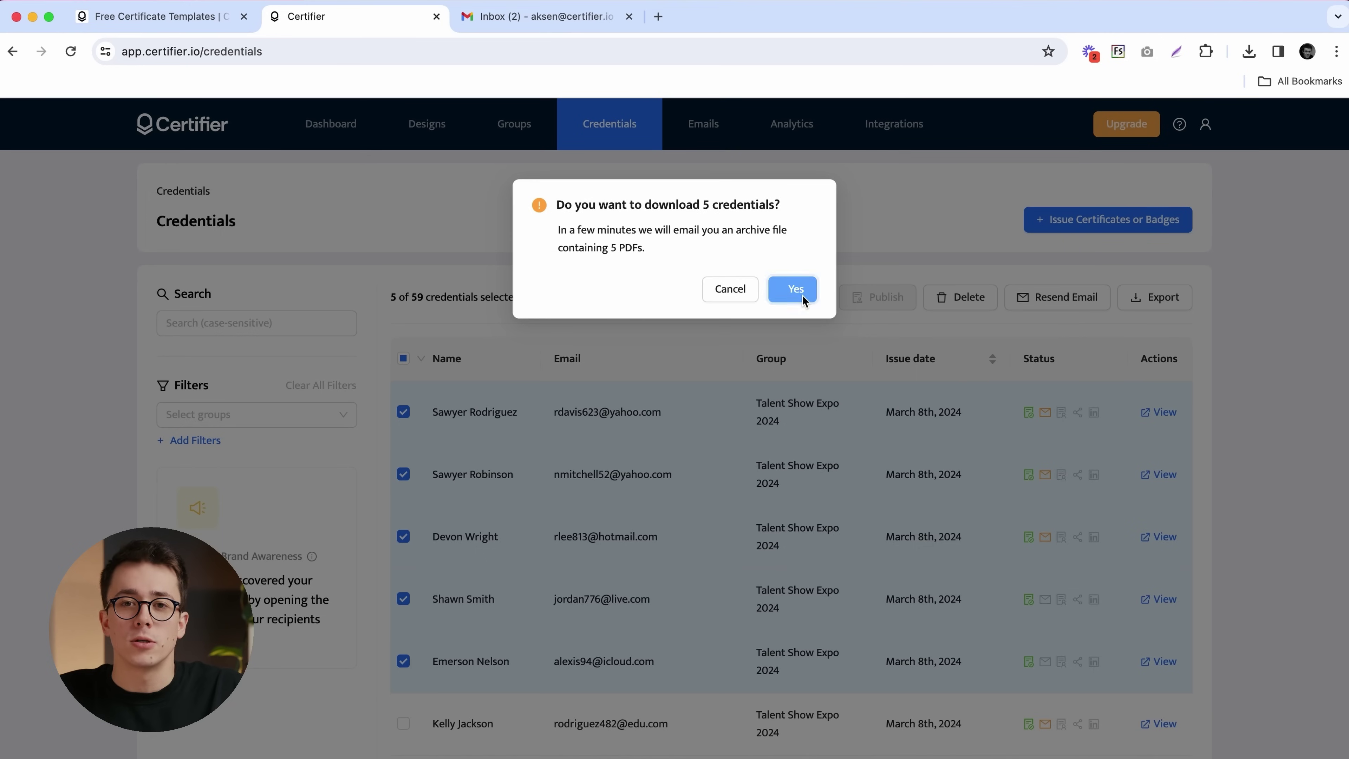
{"action": "left_click", "coordinate": [802, 296]}
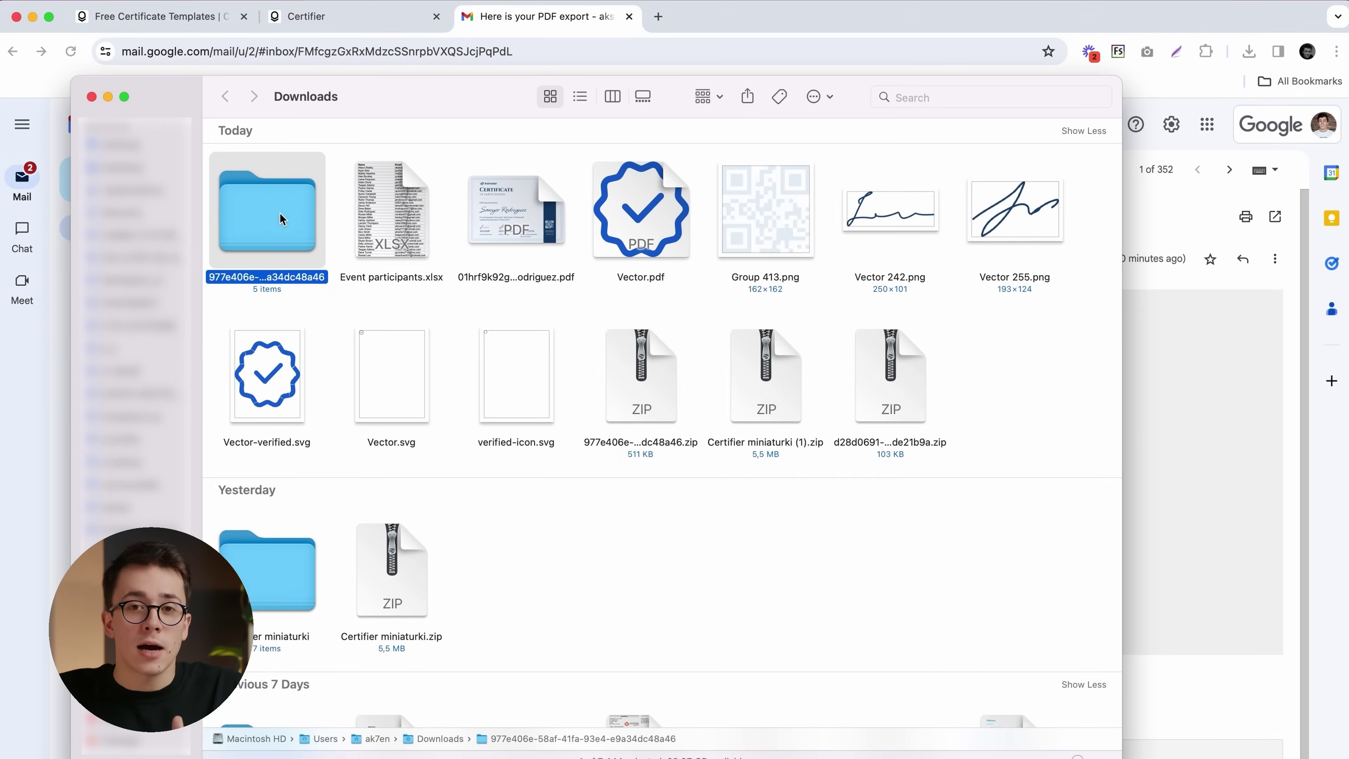
Open the extracted folder and preview the exported certificate PDFs one after another.
{"action": "double_click", "coordinate": [282, 219]}
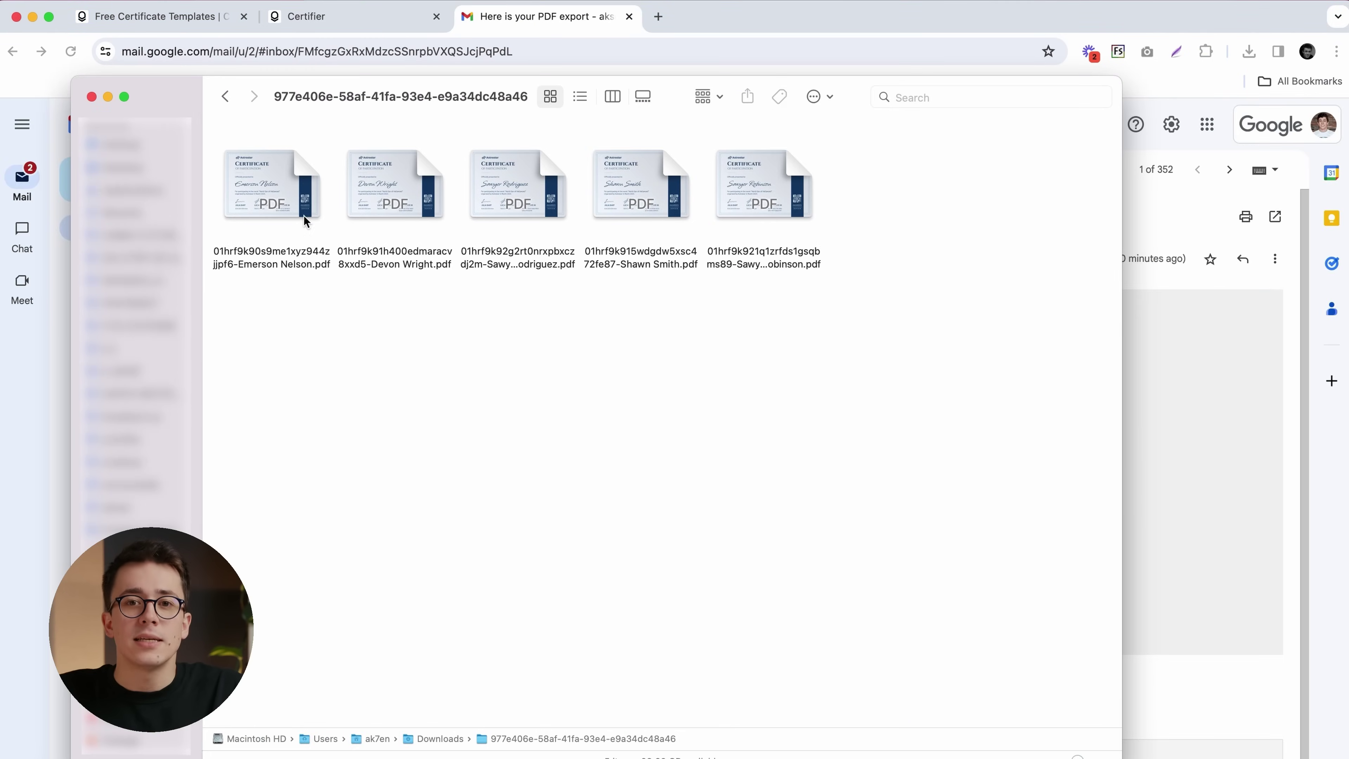
{"action": "key", "text": "space"}
{"action": "key", "text": "Right"}
{"action": "key", "text": "Right"}
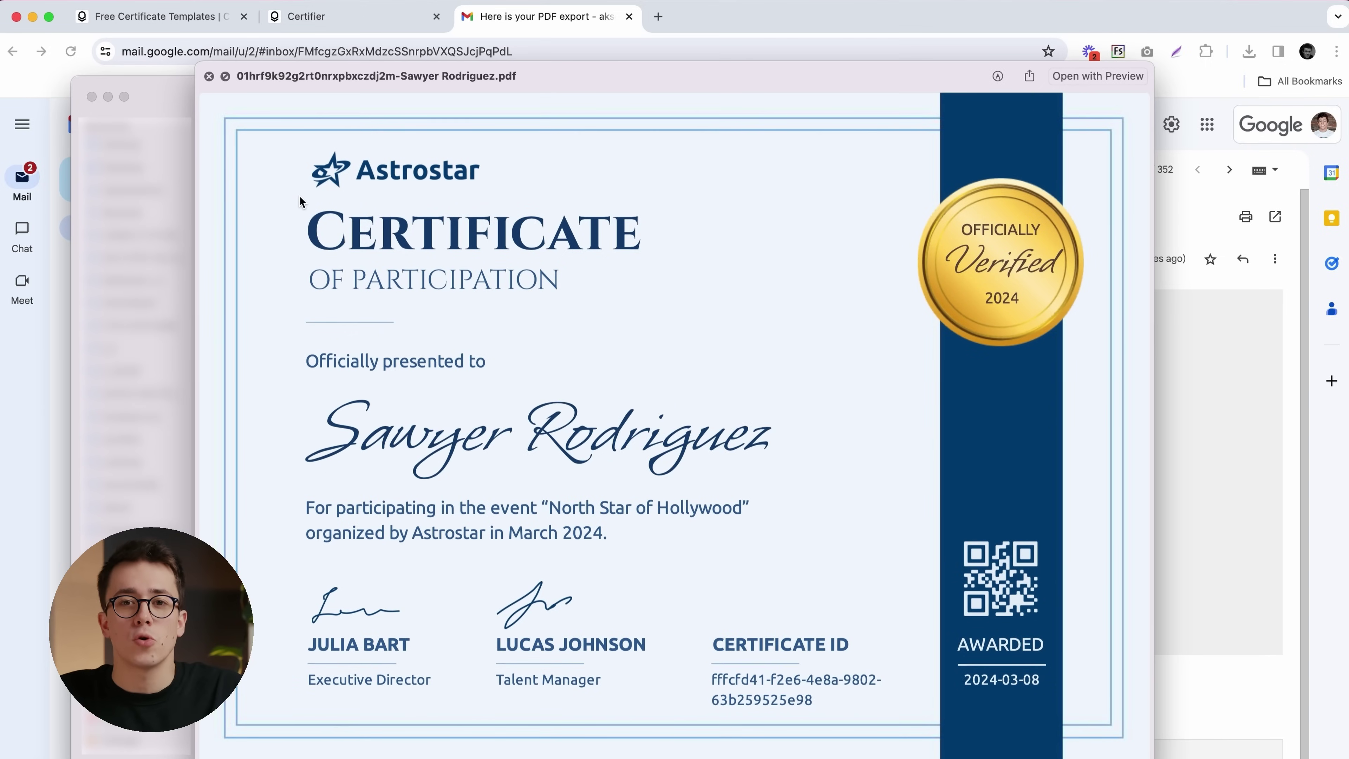
{"action": "key", "text": "Right"}
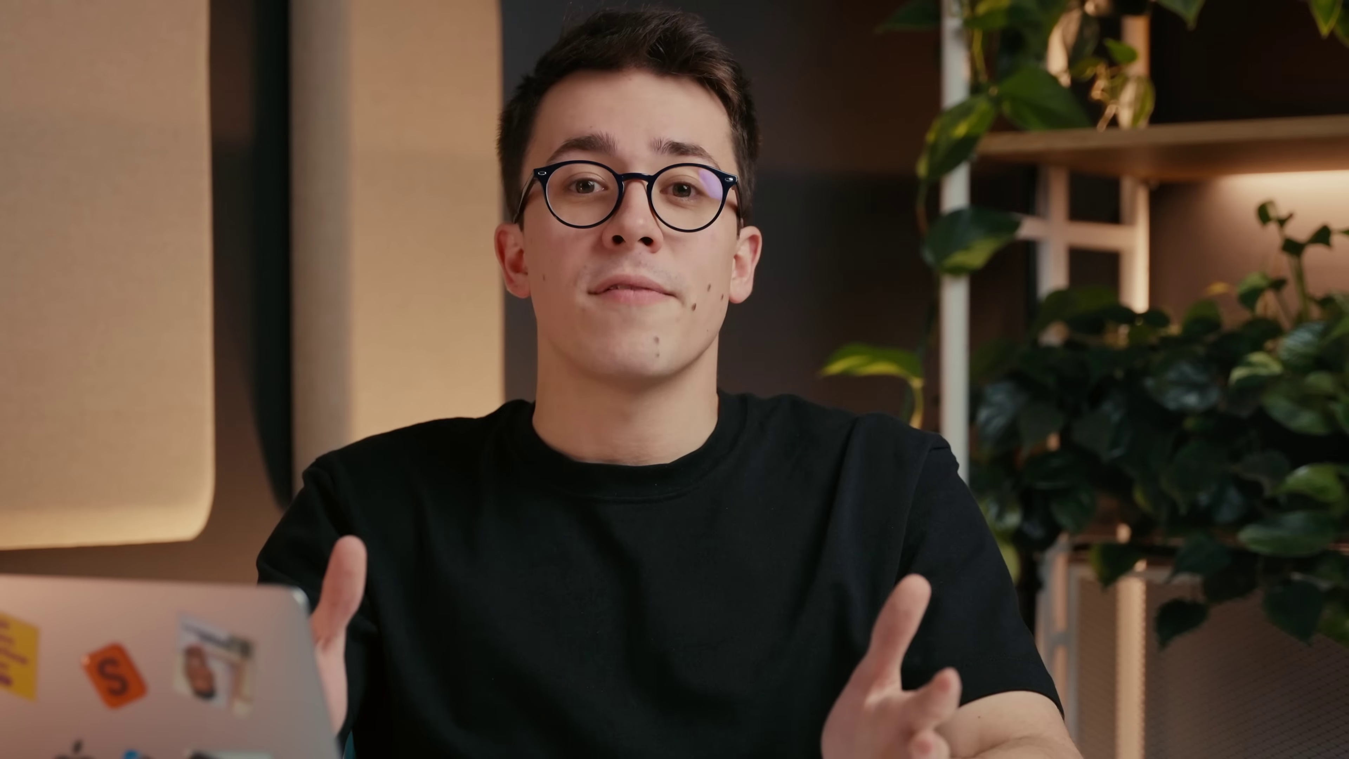